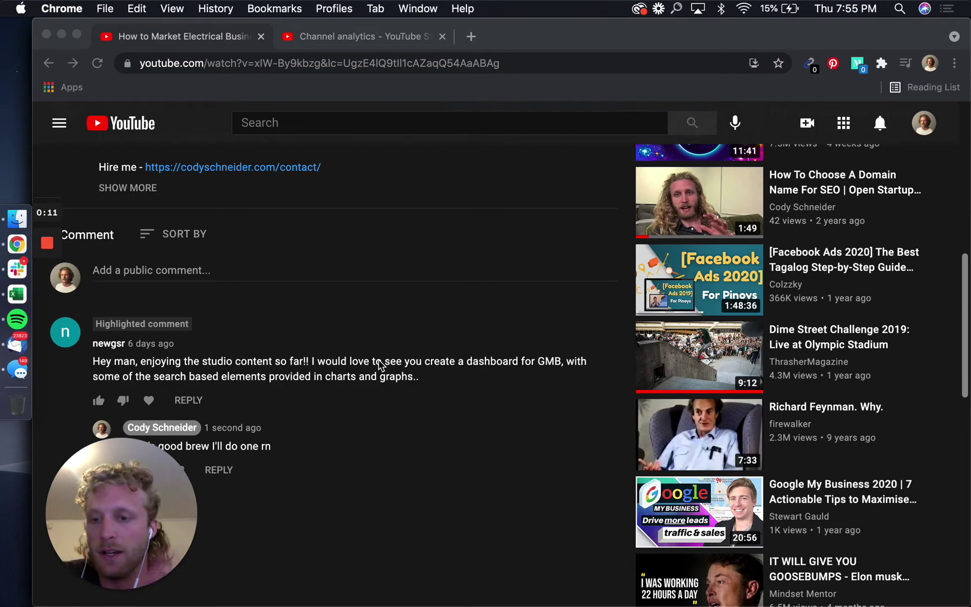
Place a smoothed time series chart on the blank page 14 of the report.
key("ctrl+Right")
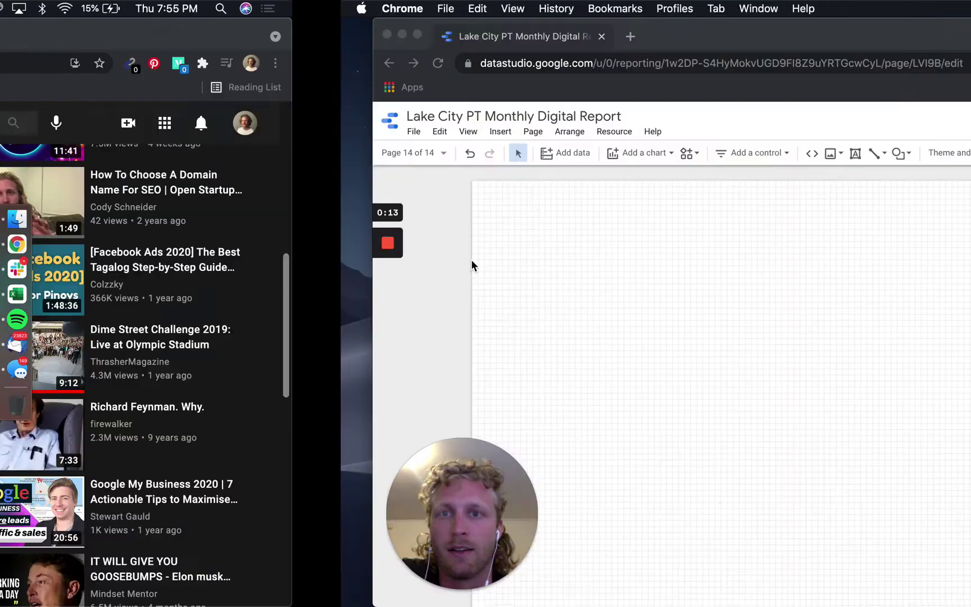
left_click(218, 250)
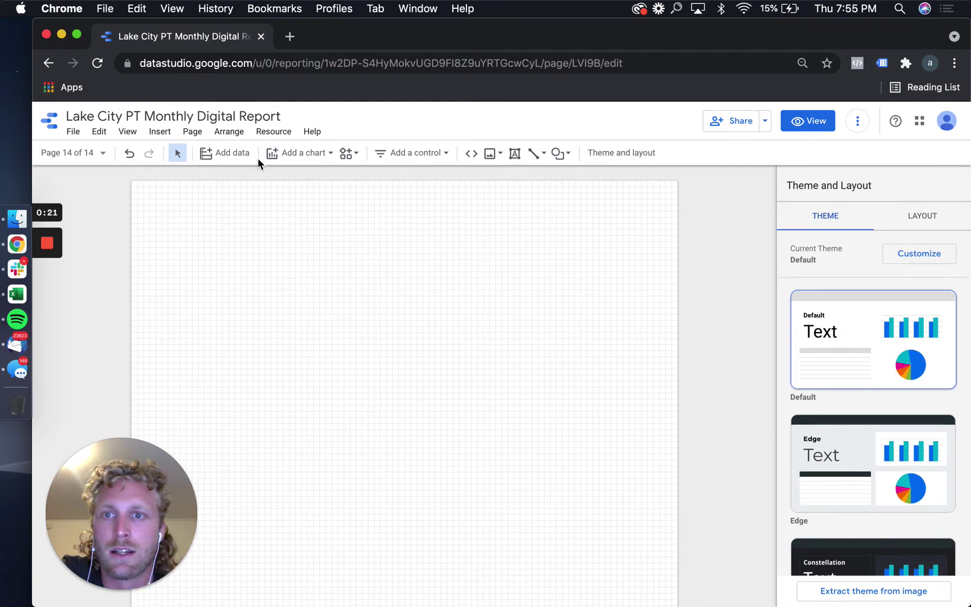
left_click(293, 154)
left_click(348, 272)
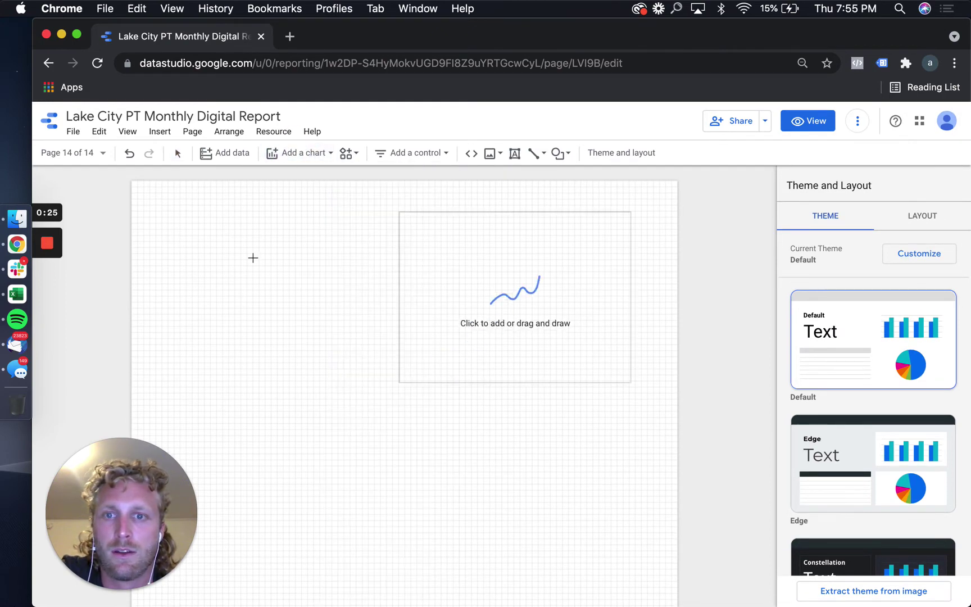
left_click(187, 211)
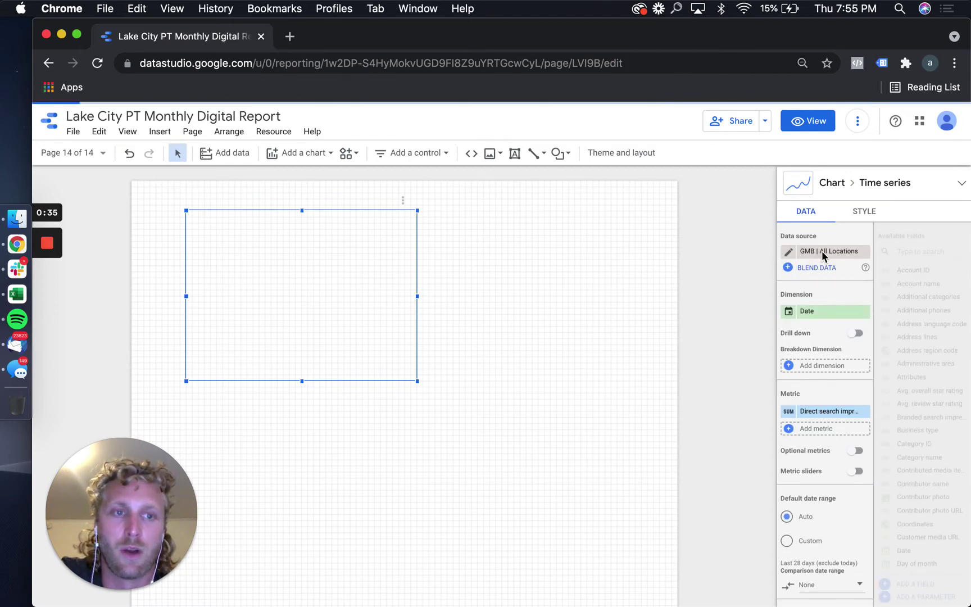
Bring up the chart's data source list to add new data.
left_click(809, 309)
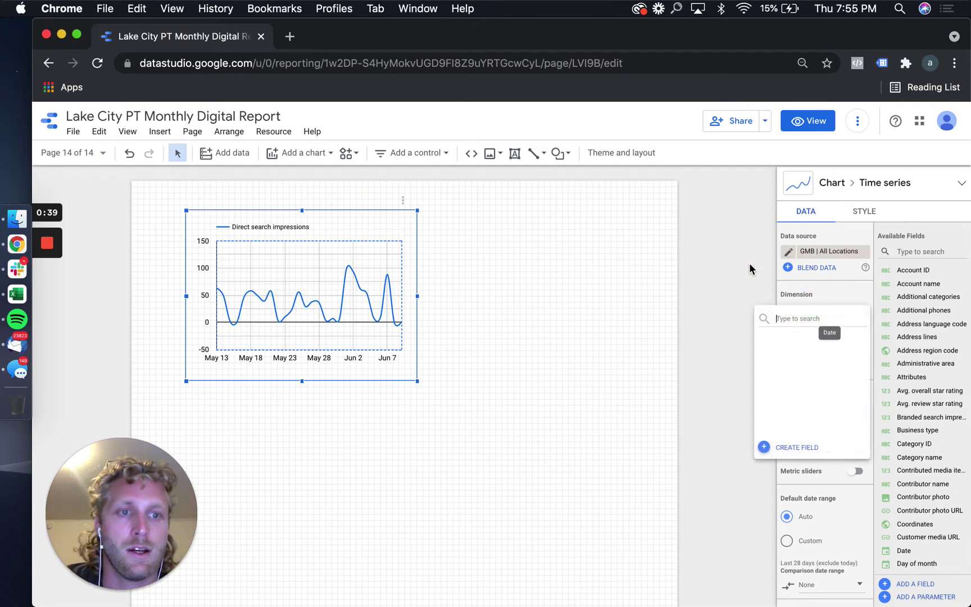
left_click(840, 252)
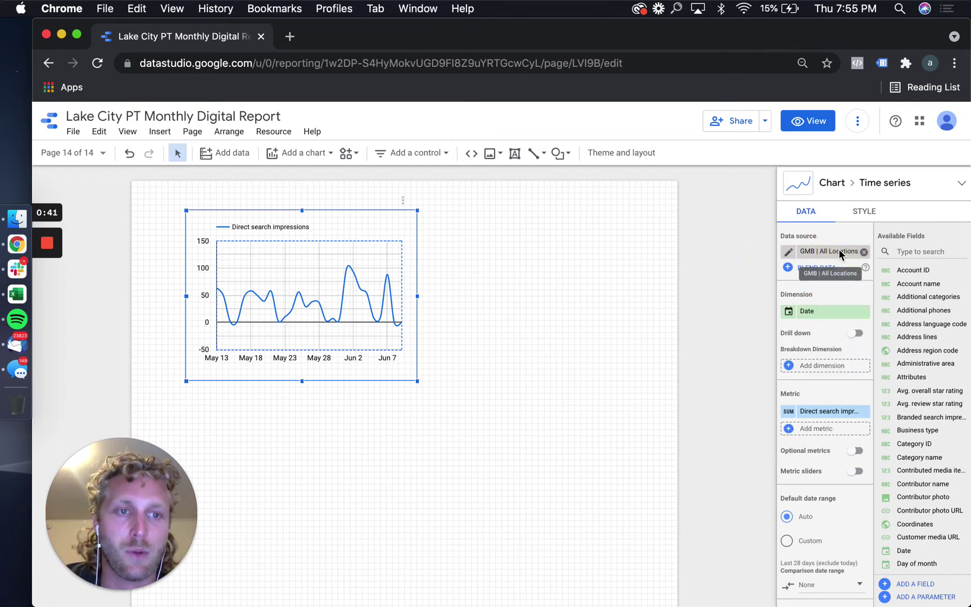
left_click(840, 252)
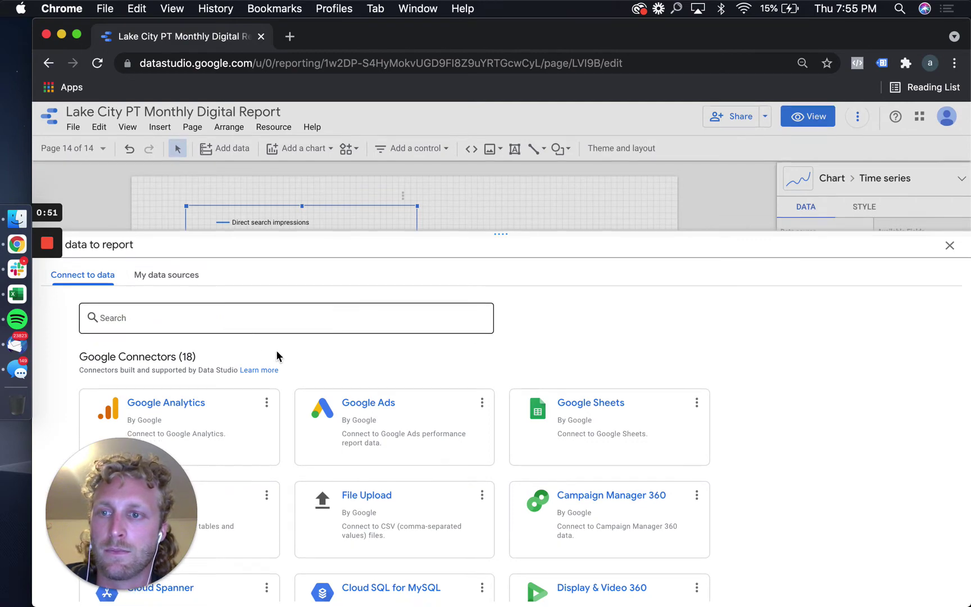
Search connectors for 'google my bus', review the Supermetrics Google My Business setup, then close it.
left_click(264, 319)
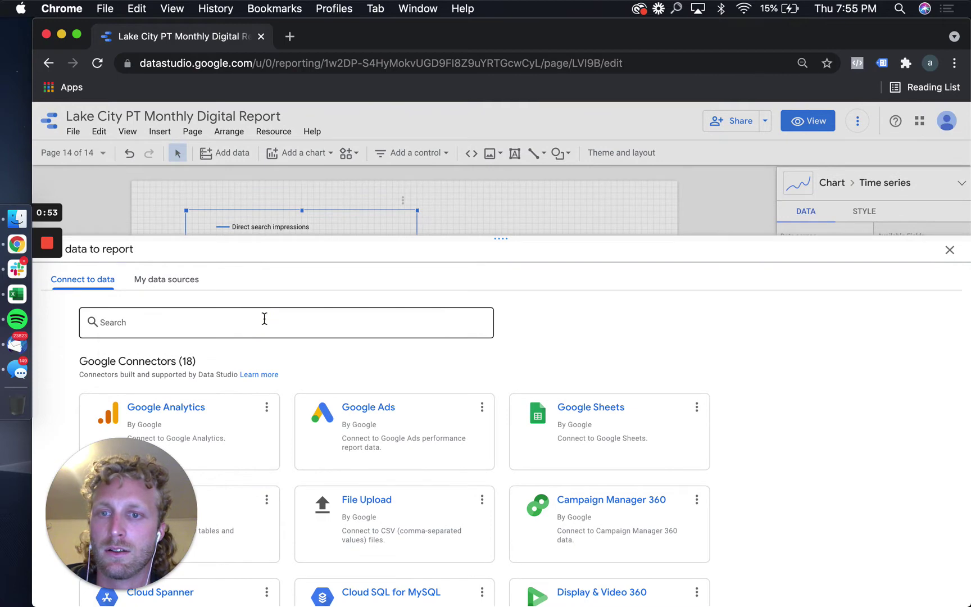
type("google my")
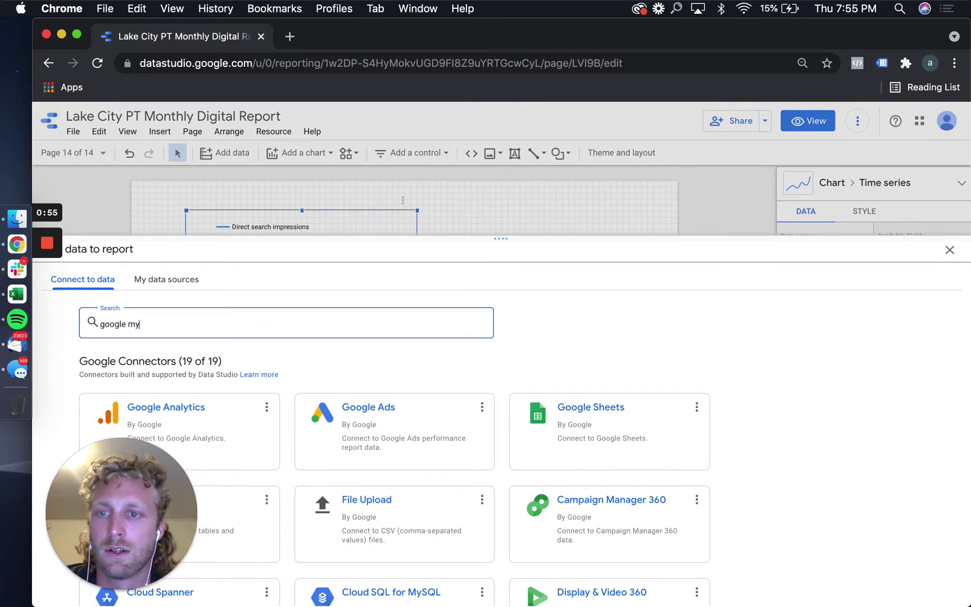
type(" business")
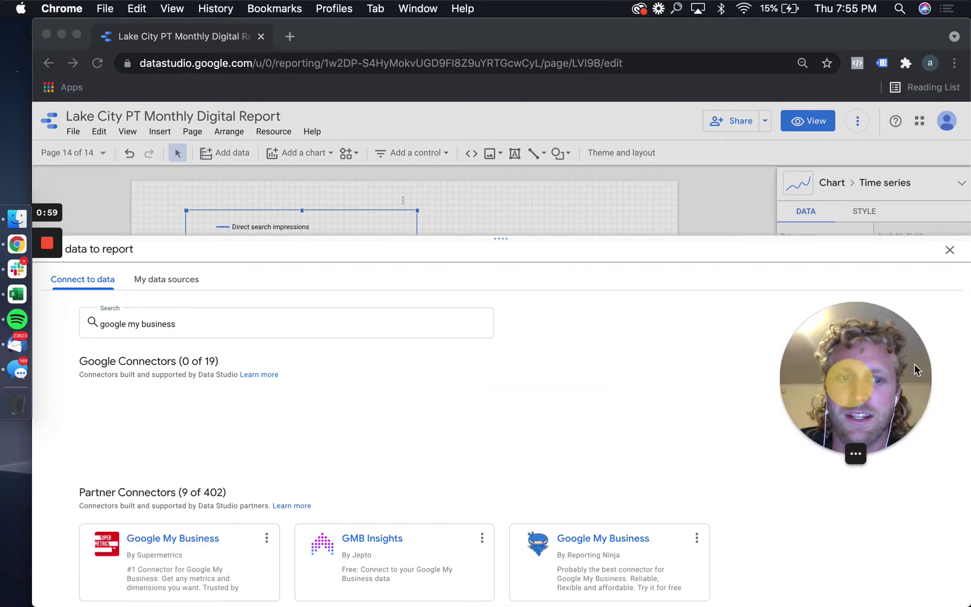
left_click(185, 567)
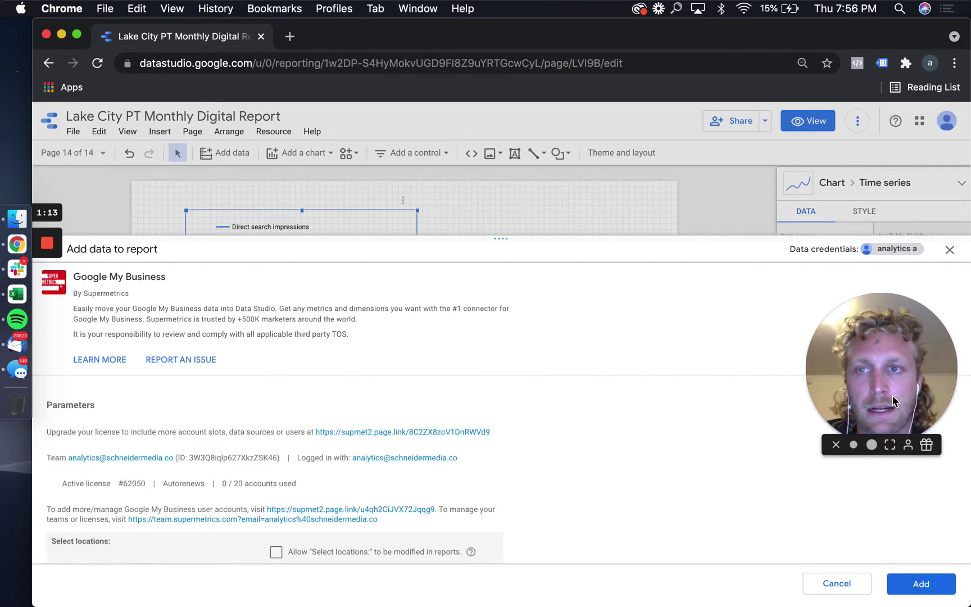
scroll(502, 483, "down", 5)
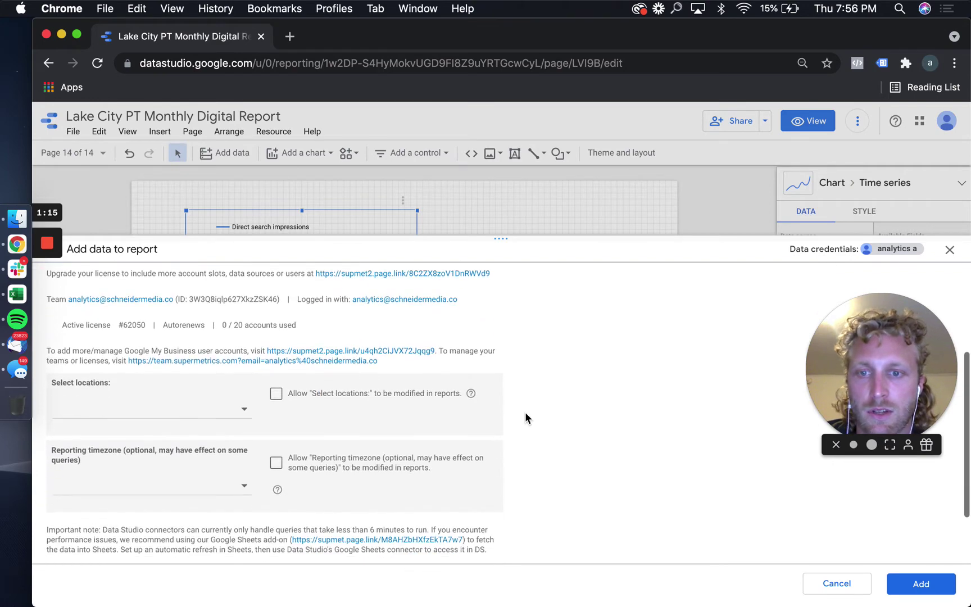
left_click(950, 250)
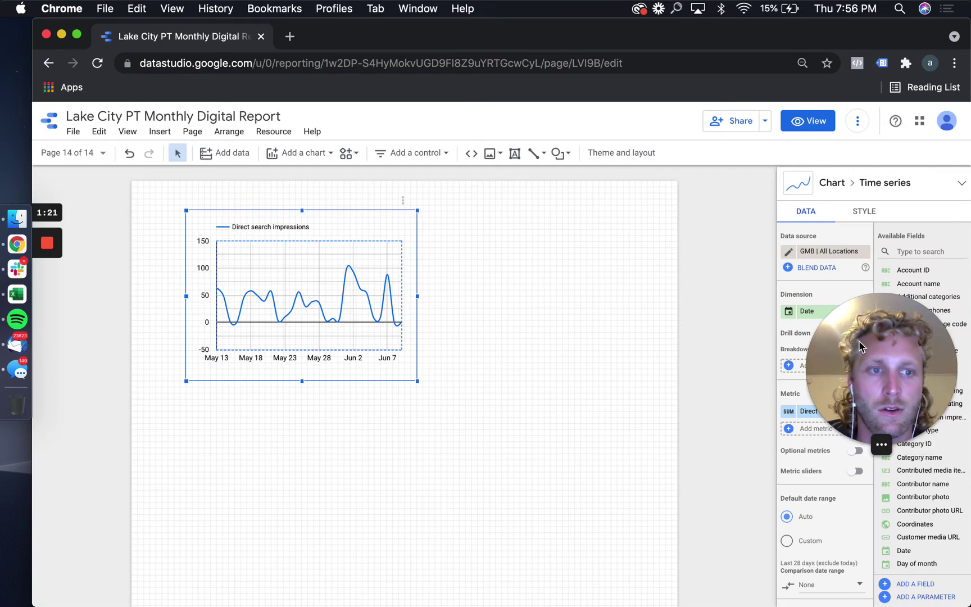
left_click_drag(860, 346, 100, 488)
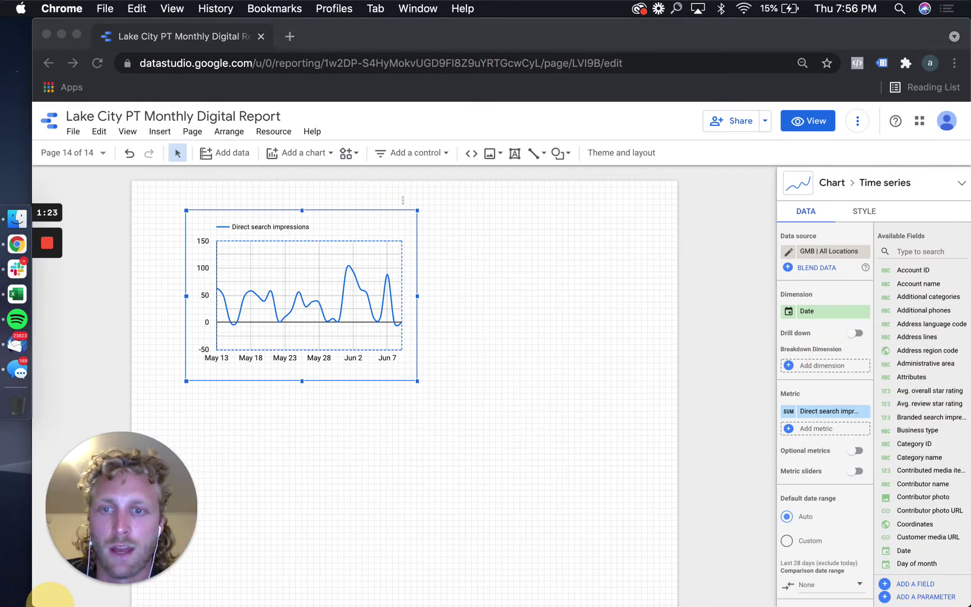
Switch the chart's default date range to Custom.
scroll(355, 389, "down", 2)
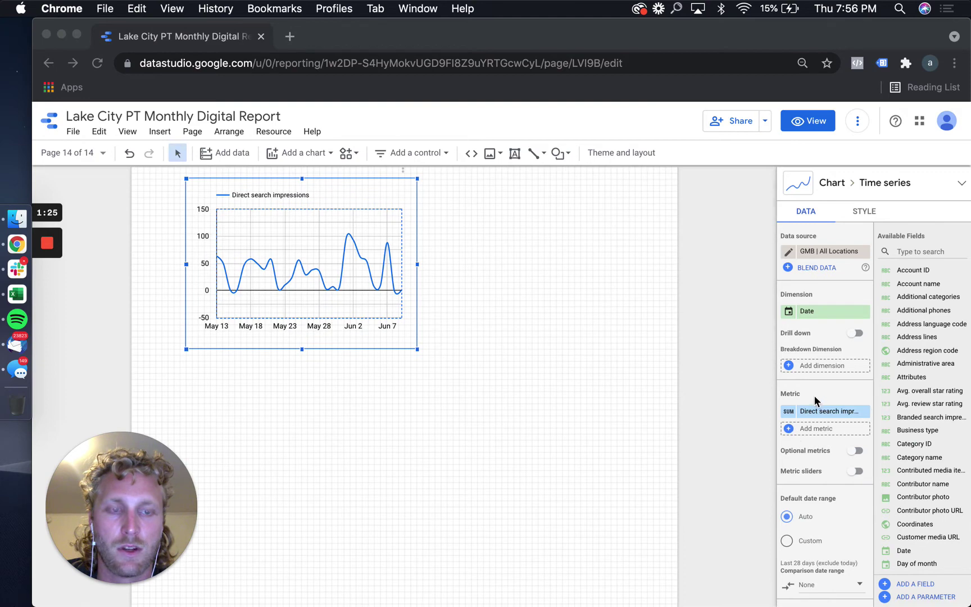
left_click(820, 413)
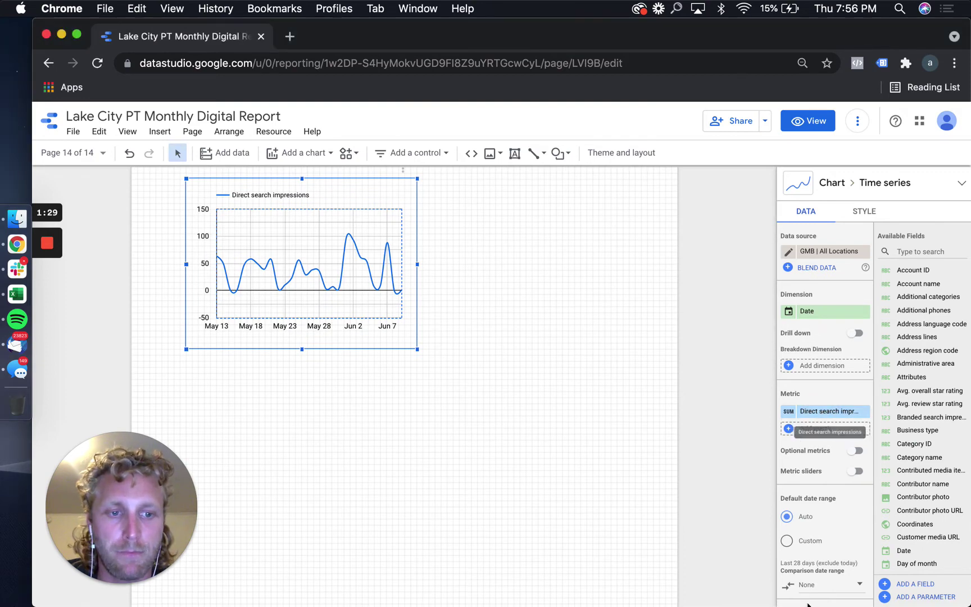
left_click(787, 541)
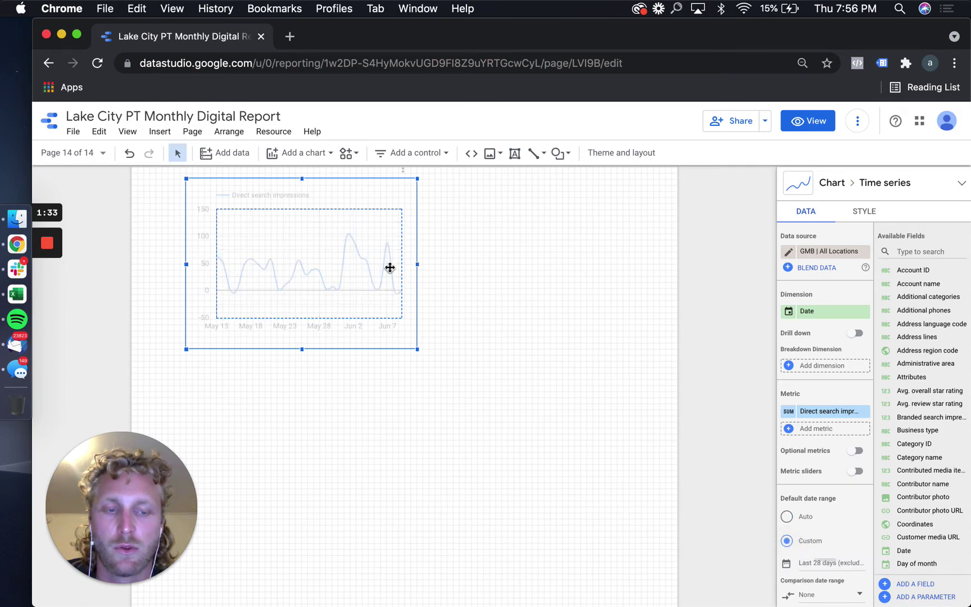
left_click(830, 563)
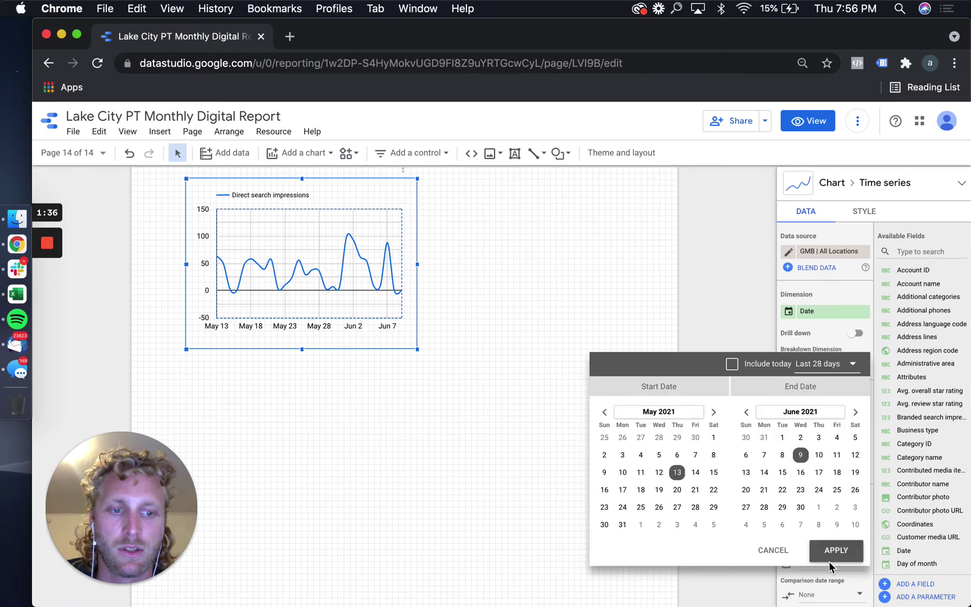
Apply an advanced range from Today minus 12 months to Today minus 1 month.
left_click(832, 372)
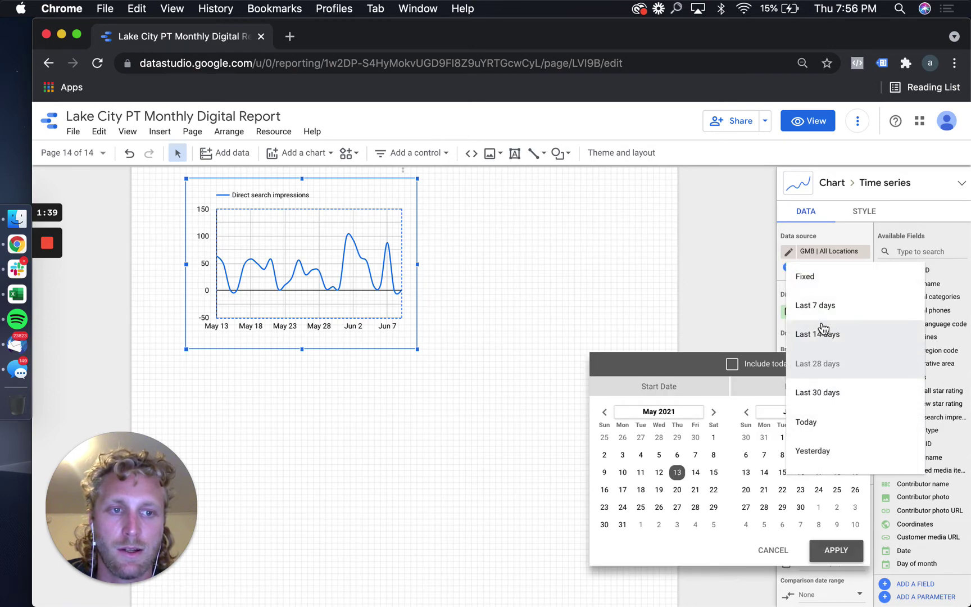
scroll(834, 447, "down", 5)
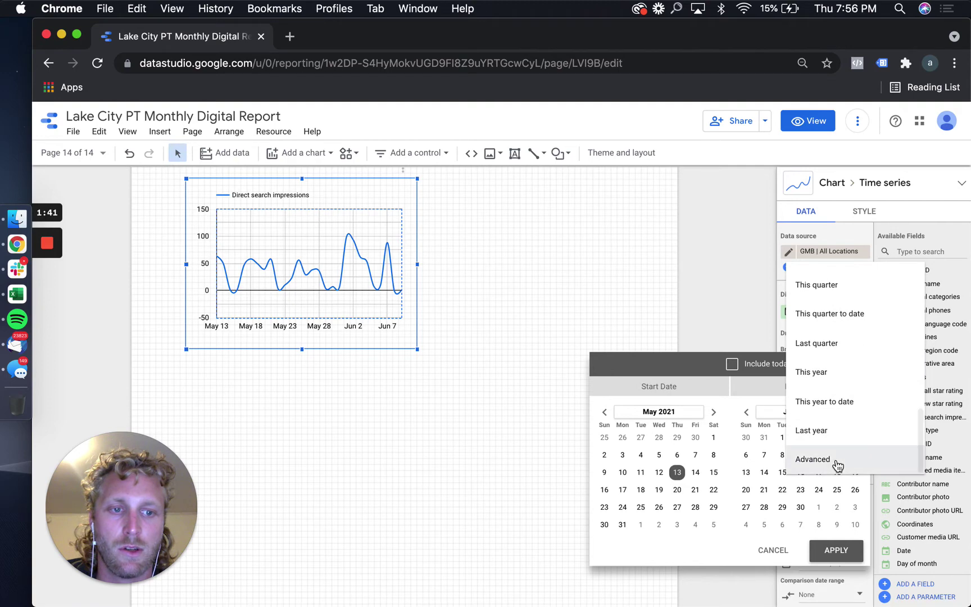
left_click(837, 462)
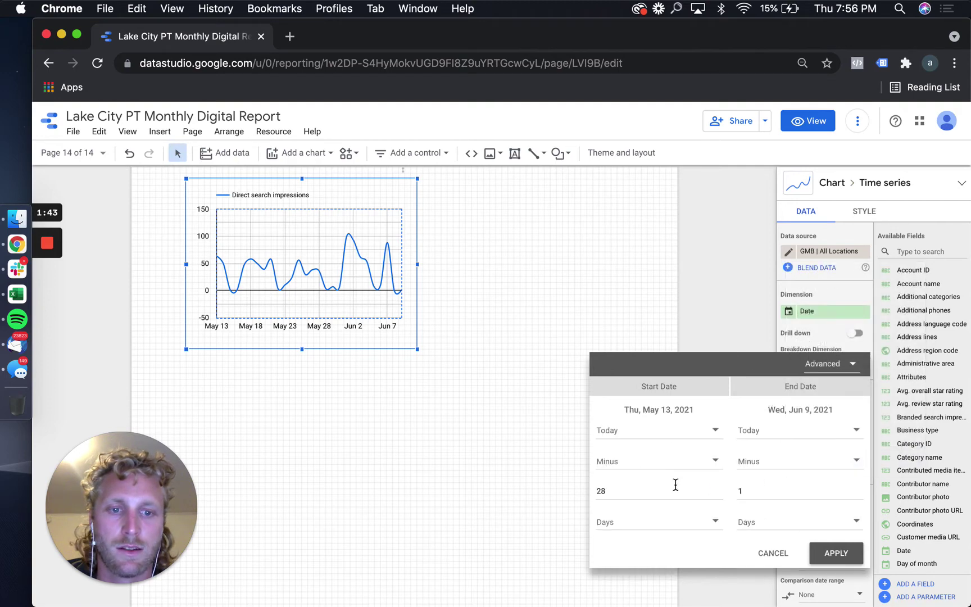
key("BackSpace")
key("BackSpace")
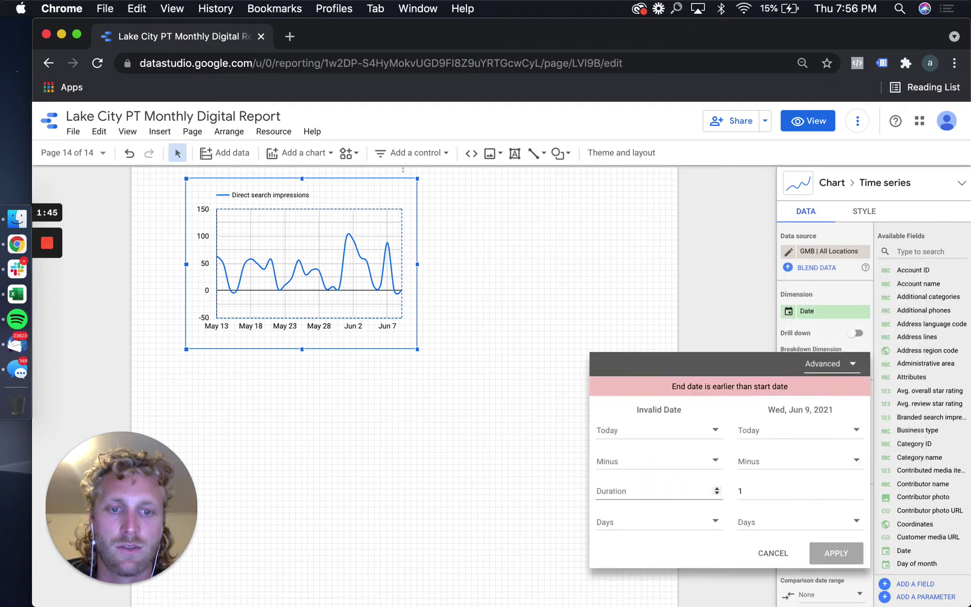
type("12")
left_click(634, 525)
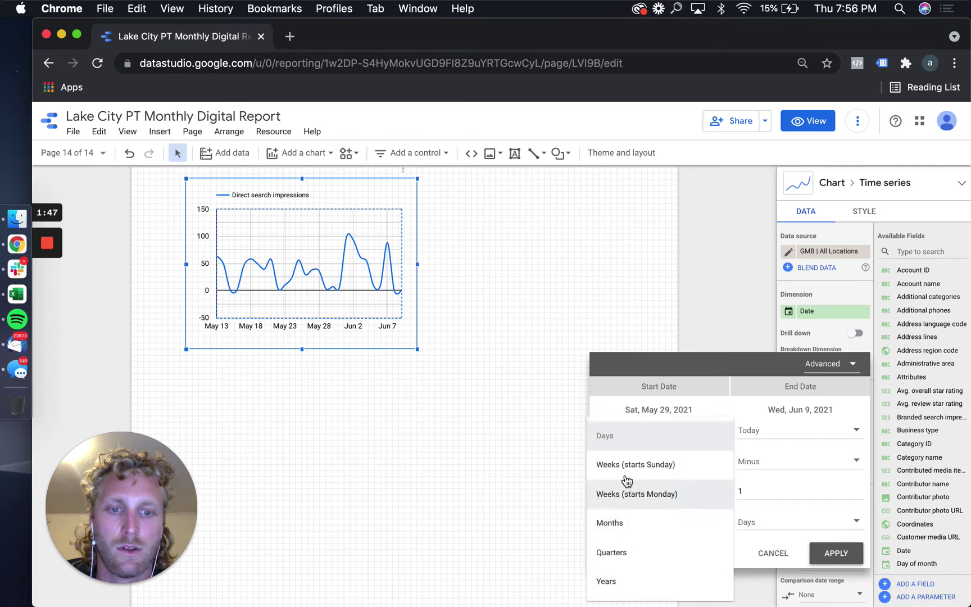
left_click(661, 522)
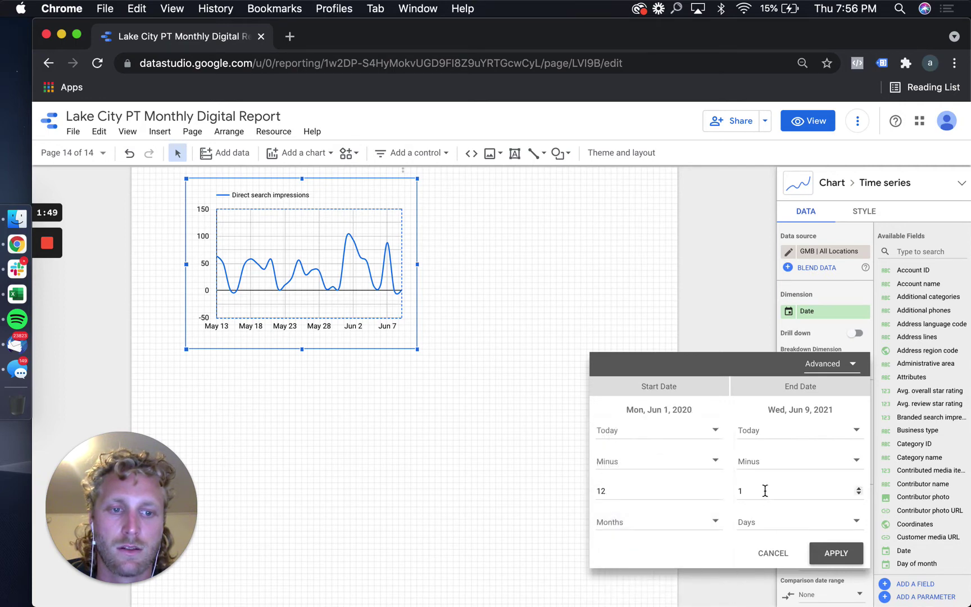
left_click(764, 522)
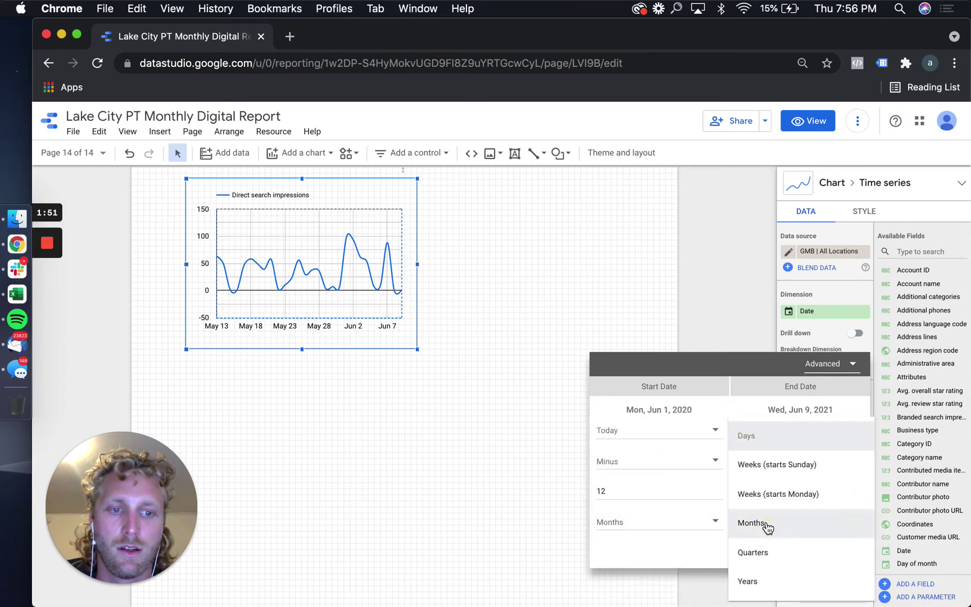
left_click(766, 524)
left_click(823, 552)
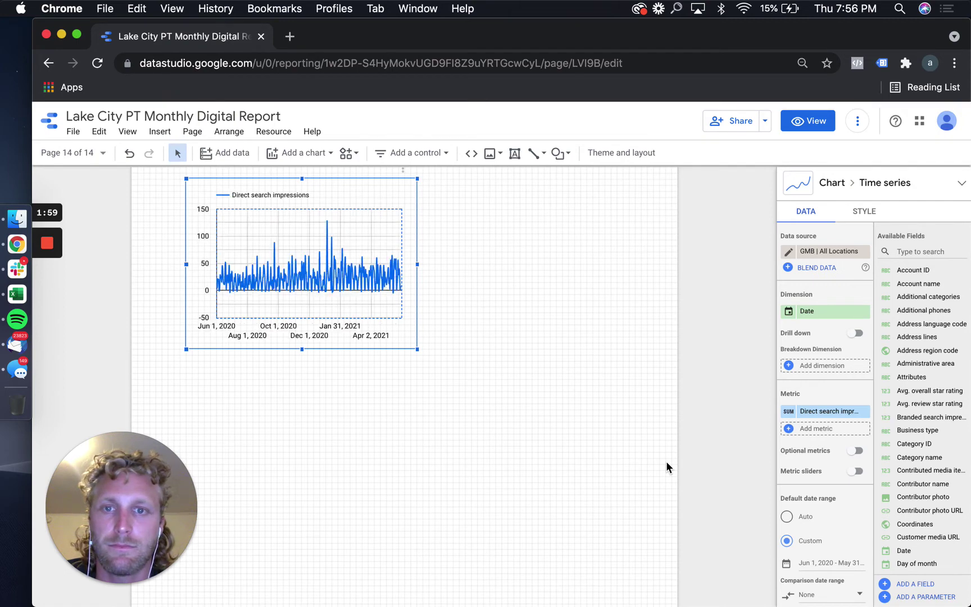
Shift the time series chart slightly left and widen it across most of the page.
scroll(326, 283, "up", 1)
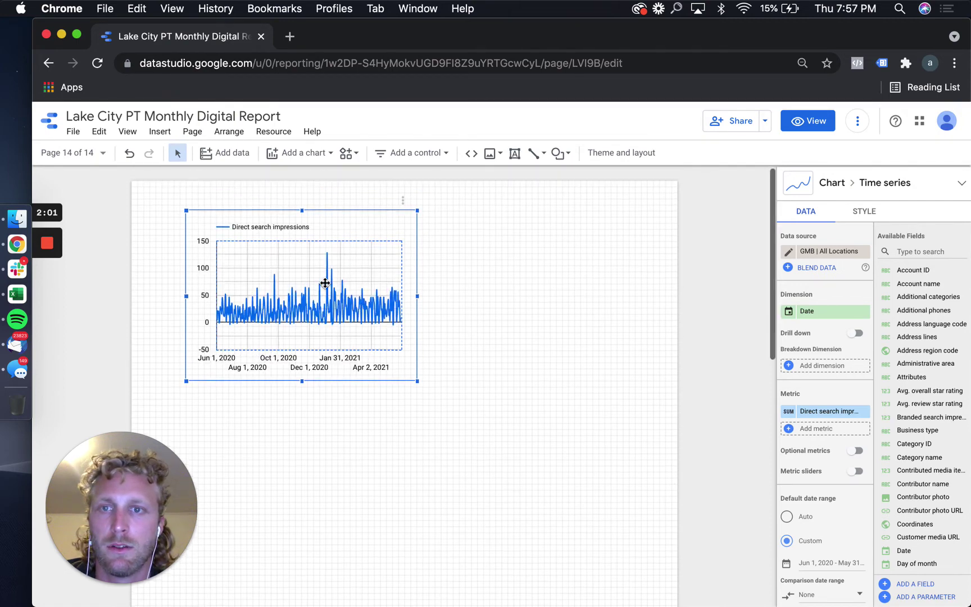
left_click(325, 304)
left_click_drag(316, 305, 296, 306)
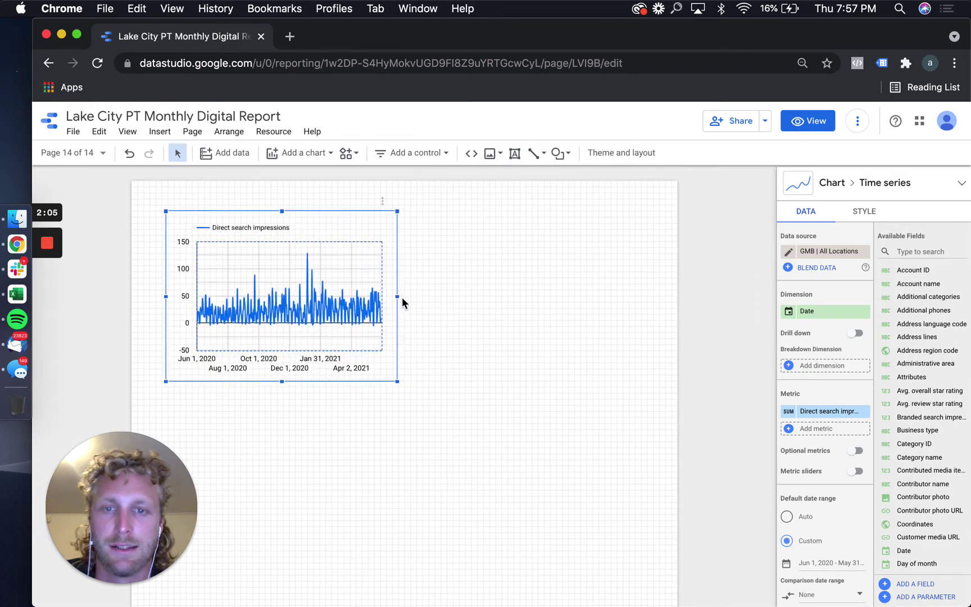
left_click_drag(397, 296, 612, 296)
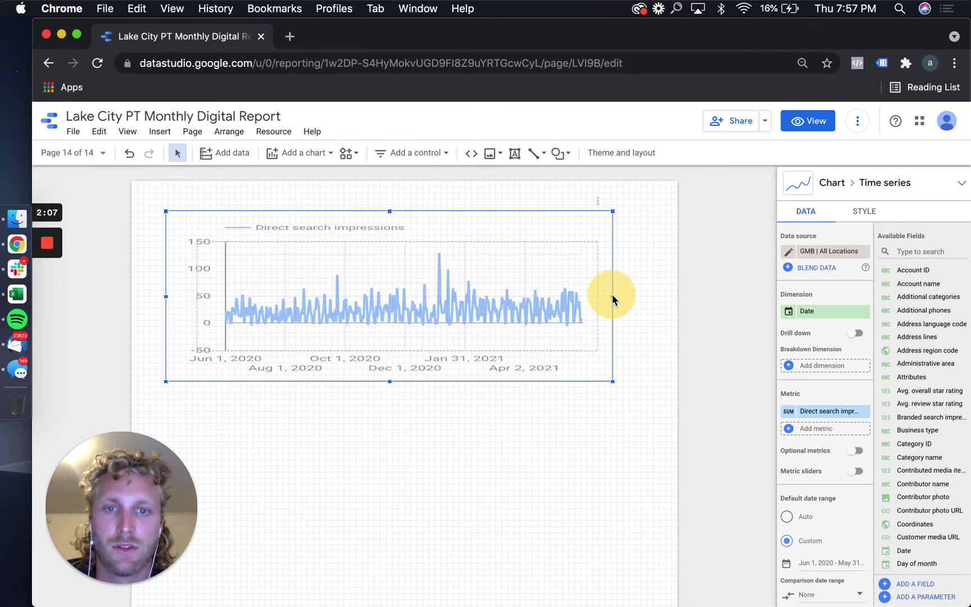
Set the Date dimension's granularity to Year Month.
left_click(789, 312)
left_click(741, 382)
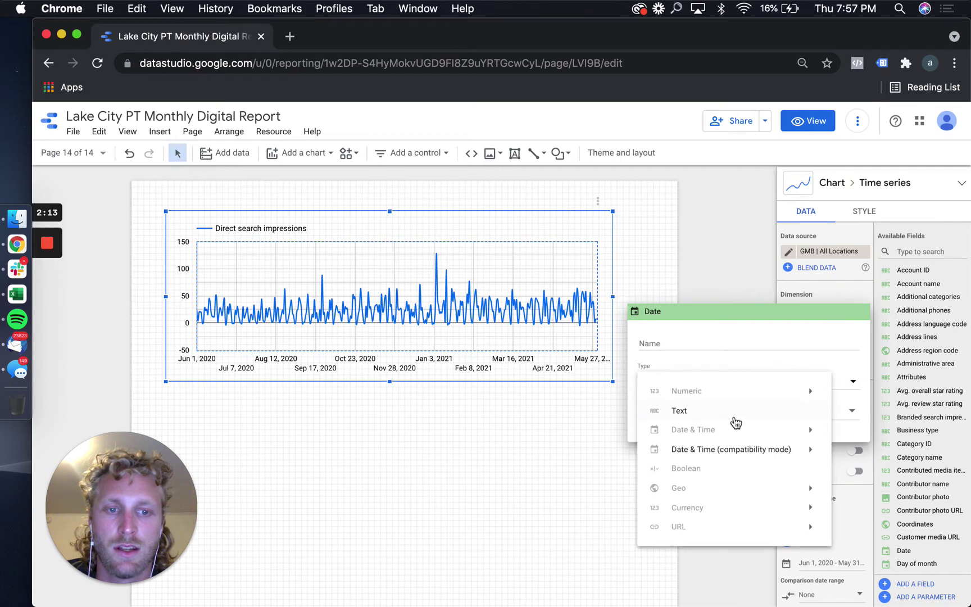
mouse_move(708, 427)
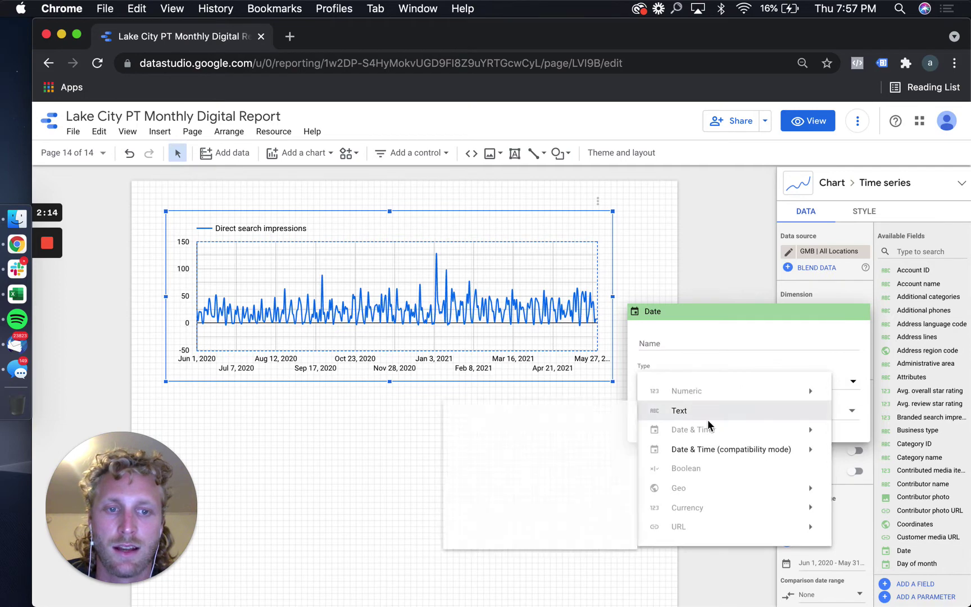
left_click(729, 364)
left_click(766, 413)
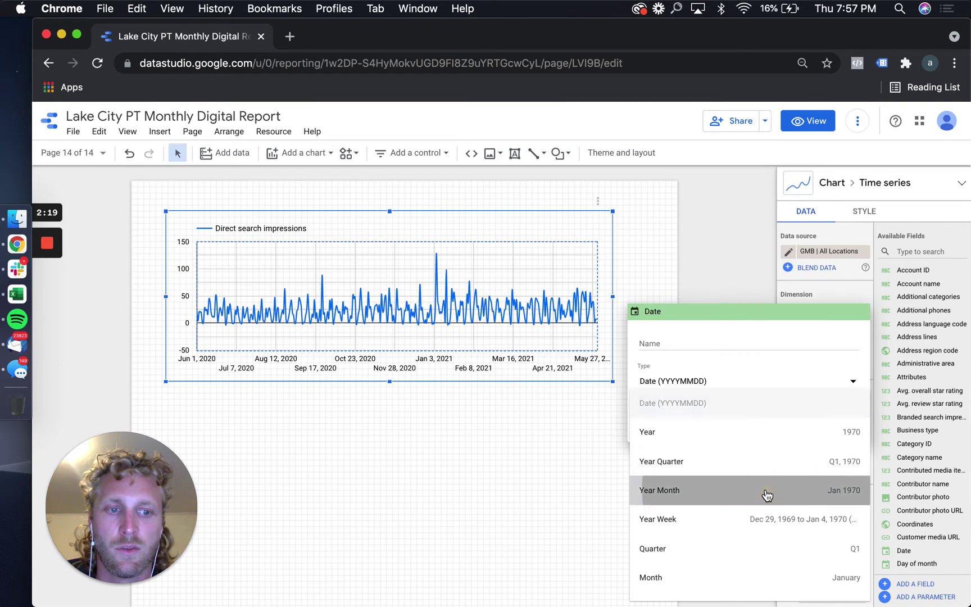
left_click(767, 495)
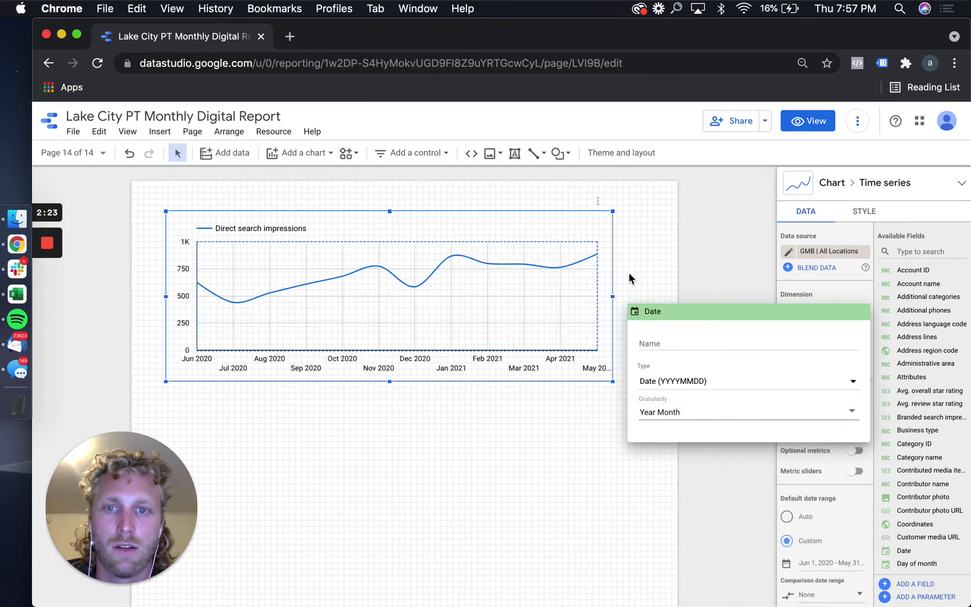
left_click(863, 213)
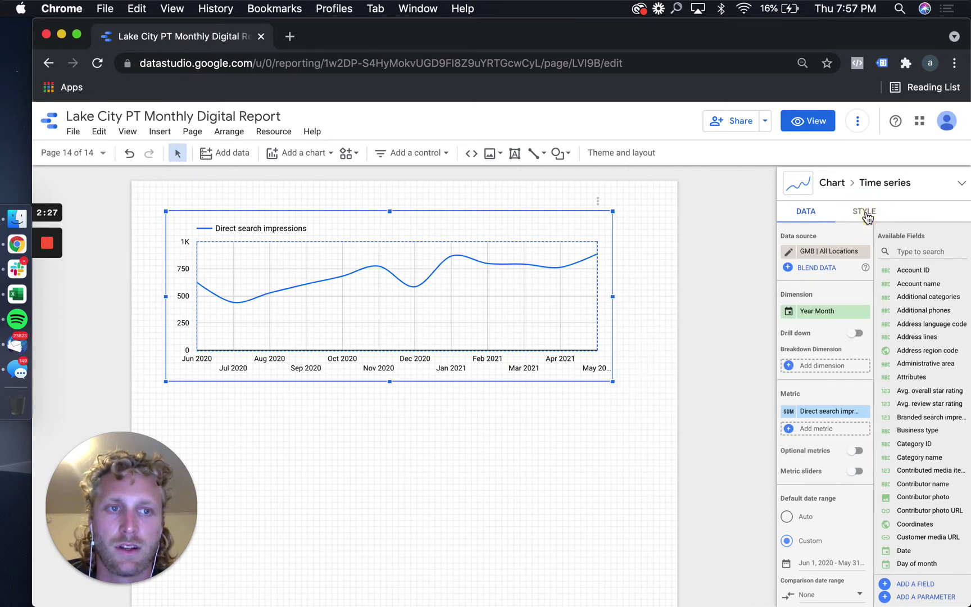
Turn on Show Points and Show data labels in the chart's style settings.
left_click(873, 217)
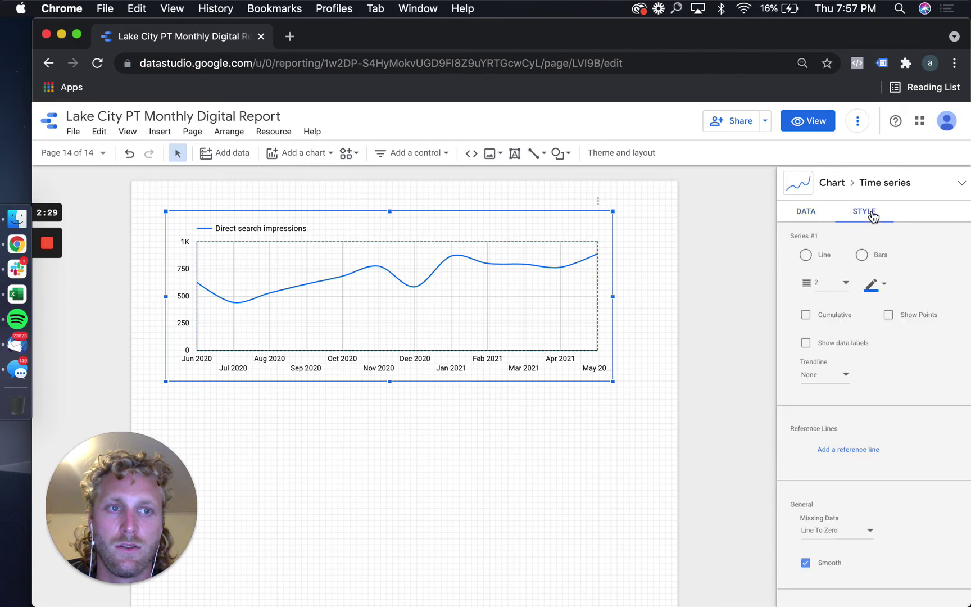
left_click(889, 315)
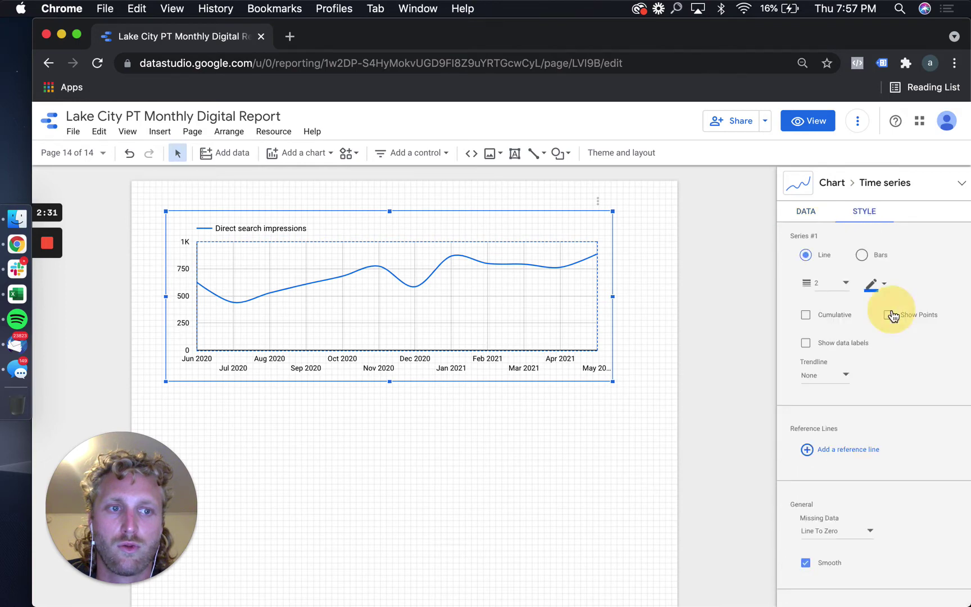
left_click(806, 344)
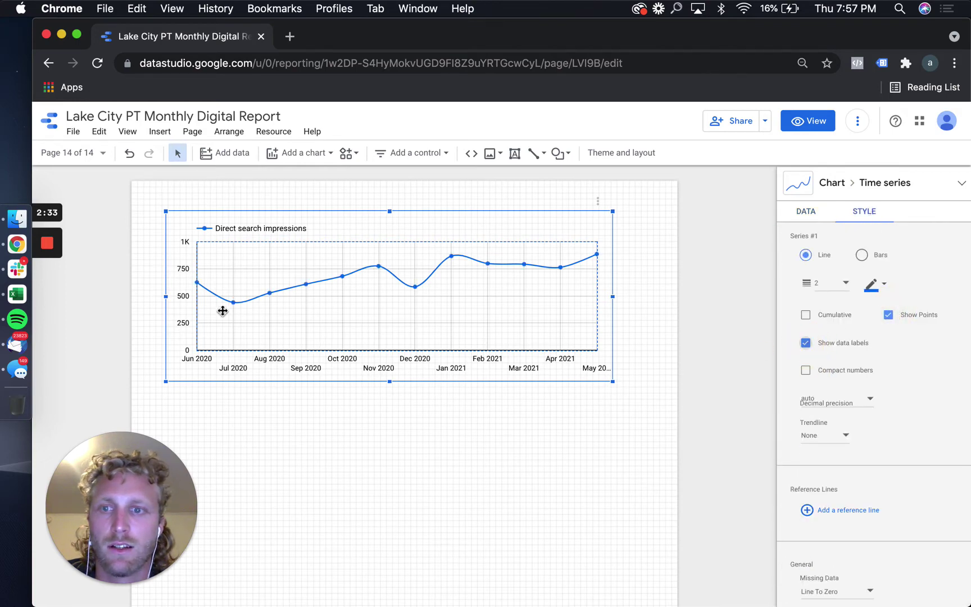
Stretch the chart wider on both sides and preview the report in view mode.
mouse_move(166, 297)
left_mouse_down()
mouse_move(147, 303)
mouse_move(158, 297)
left_mouse_up()
left_click_drag(613, 296, 648, 305)
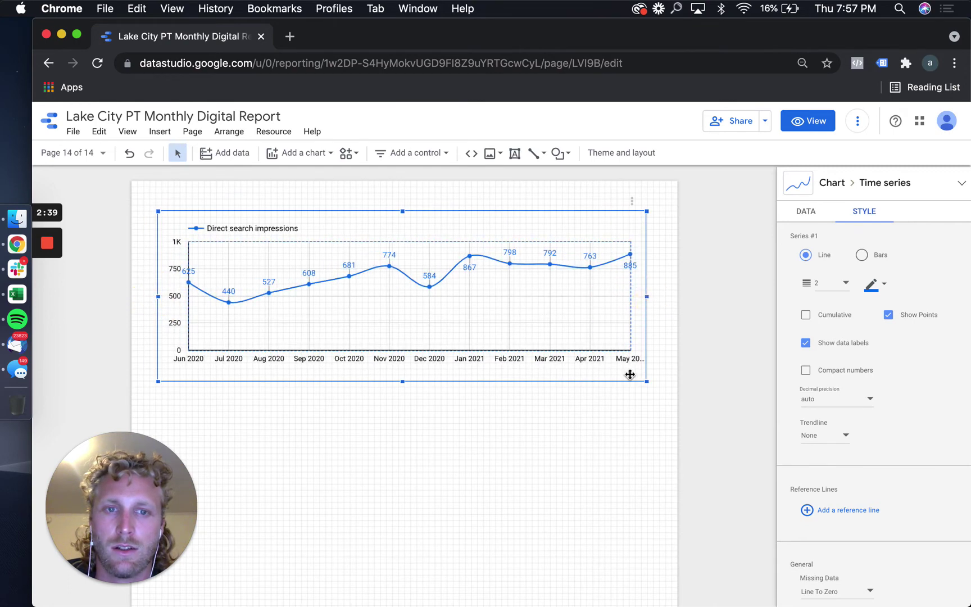
left_click(803, 122)
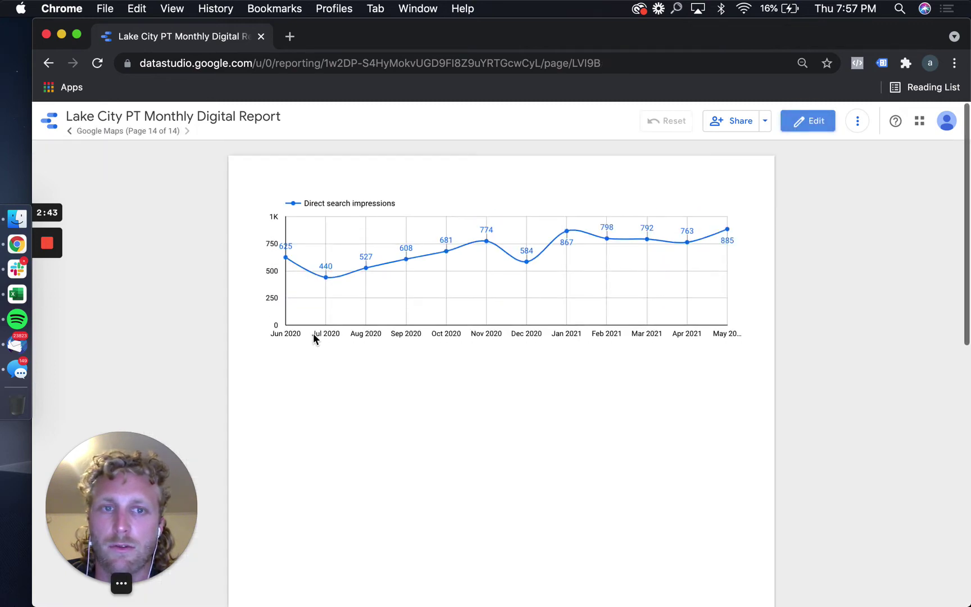
Back in edit mode, paste a copy of the monthly impressions chart above the original.
left_click(800, 123)
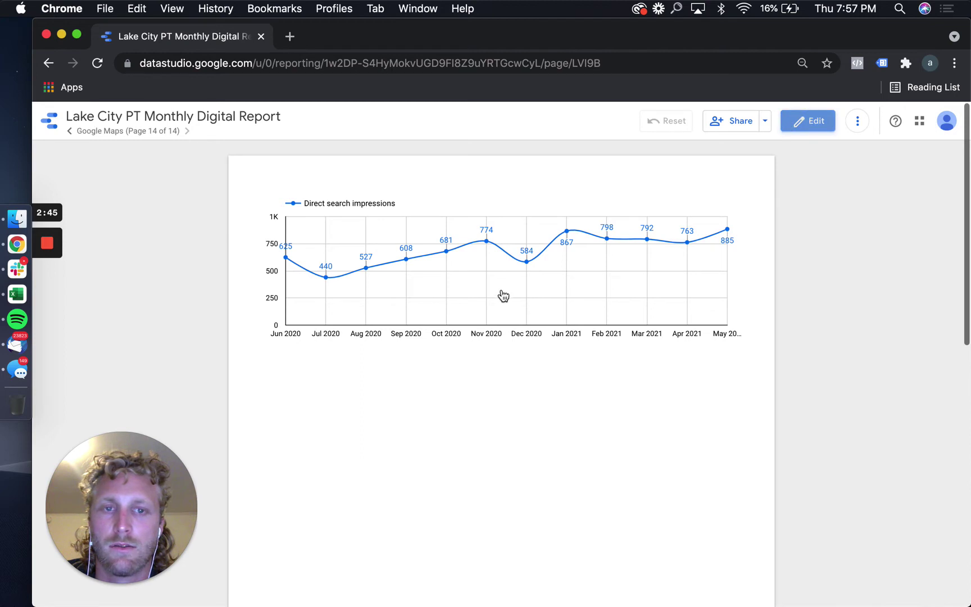
left_click(461, 335)
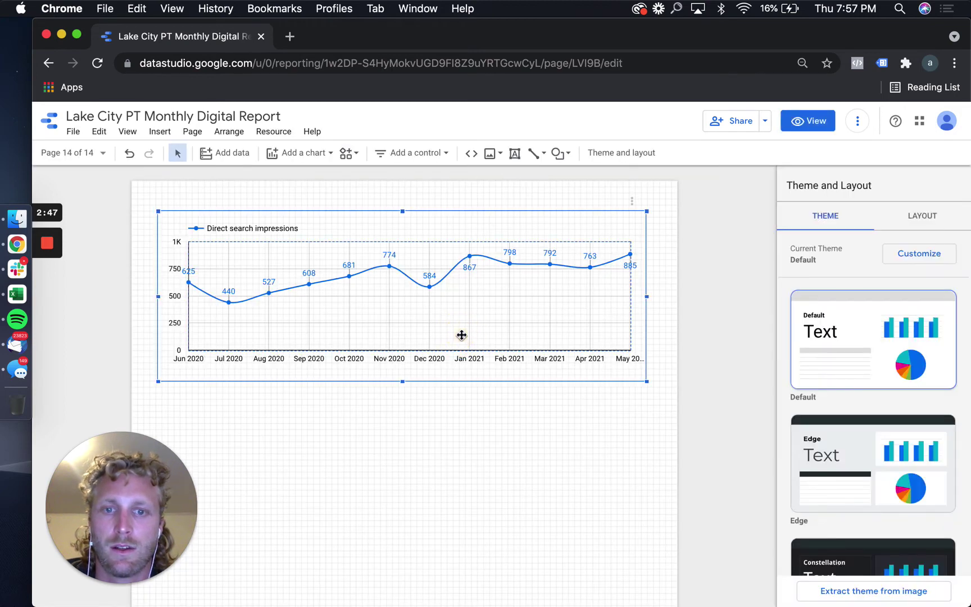
left_click(427, 300)
left_click(425, 470)
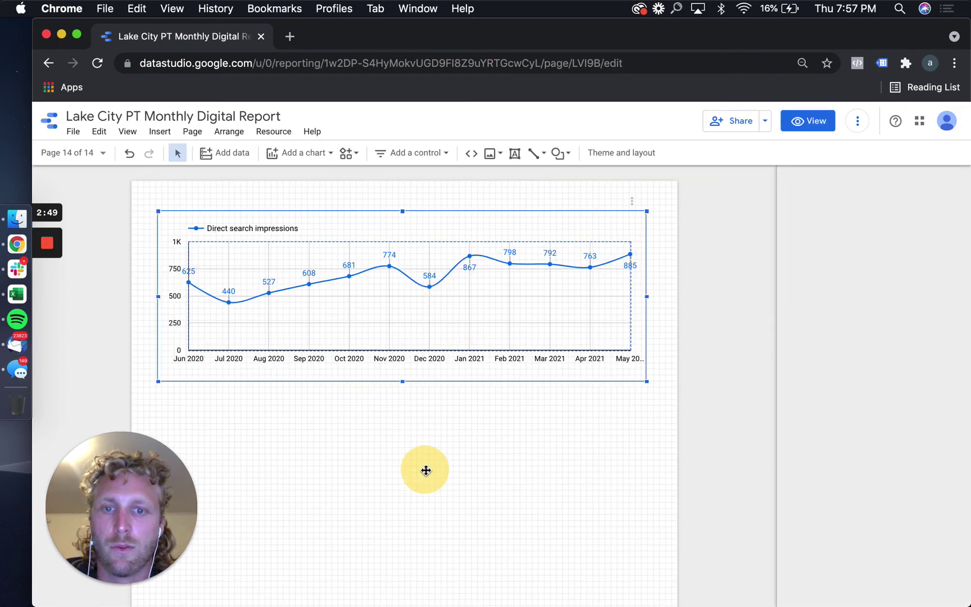
key("super+v")
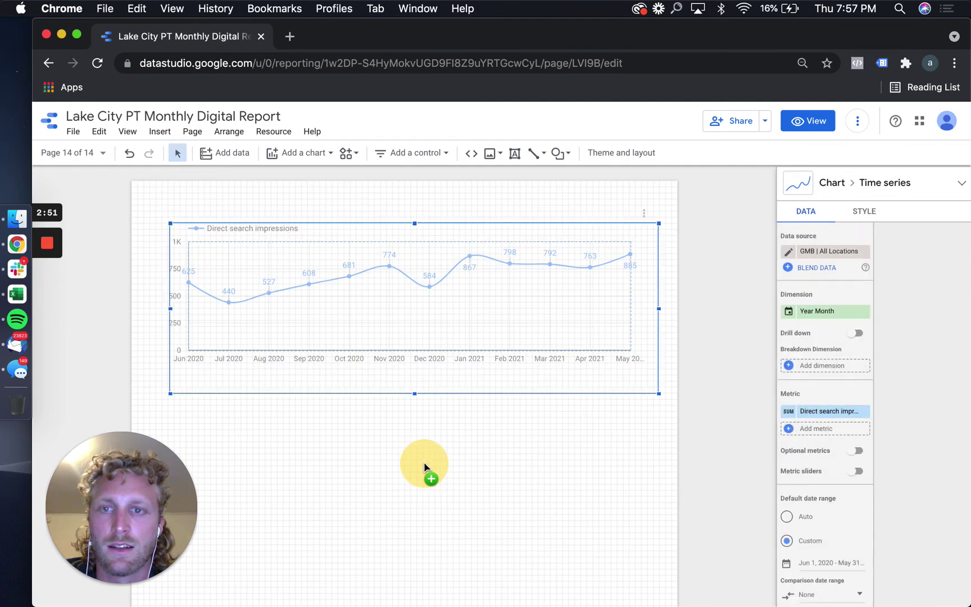
left_click_drag(455, 443, 423, 356)
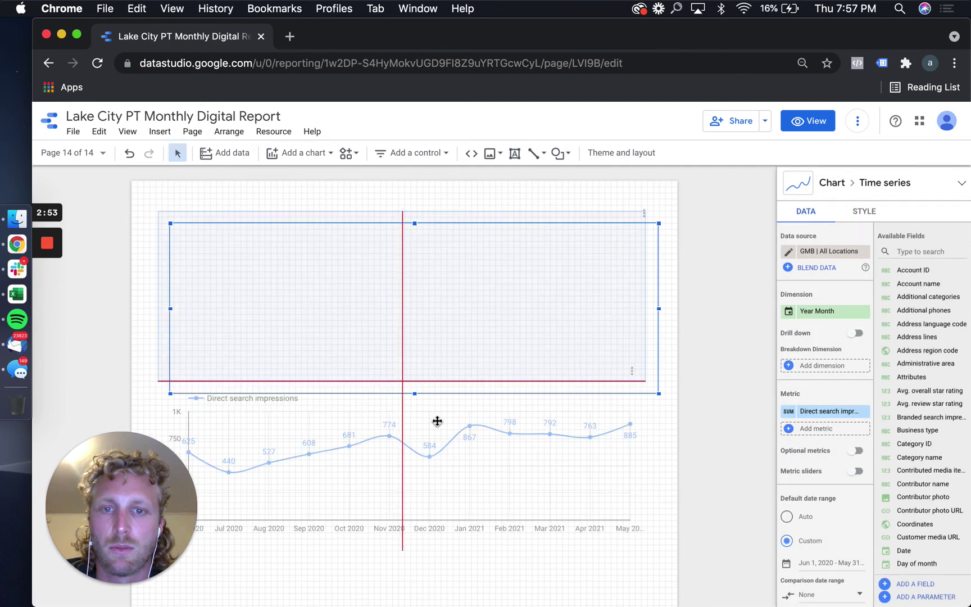
left_click_drag(437, 421, 438, 421)
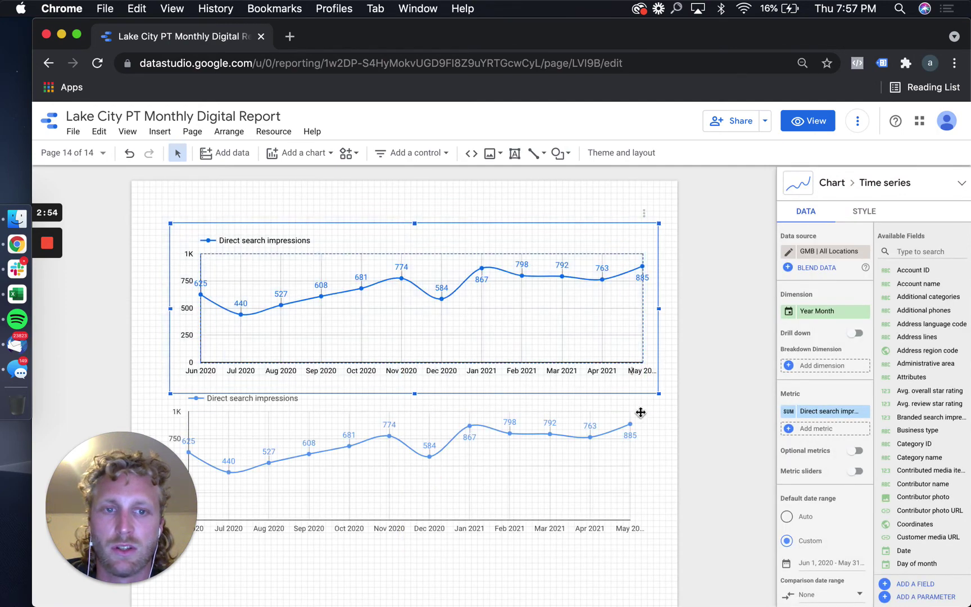
left_click(828, 411)
Change the top chart's metric to Total search impressions, passing through Branded search impressions.
scroll(825, 452, "down", 3)
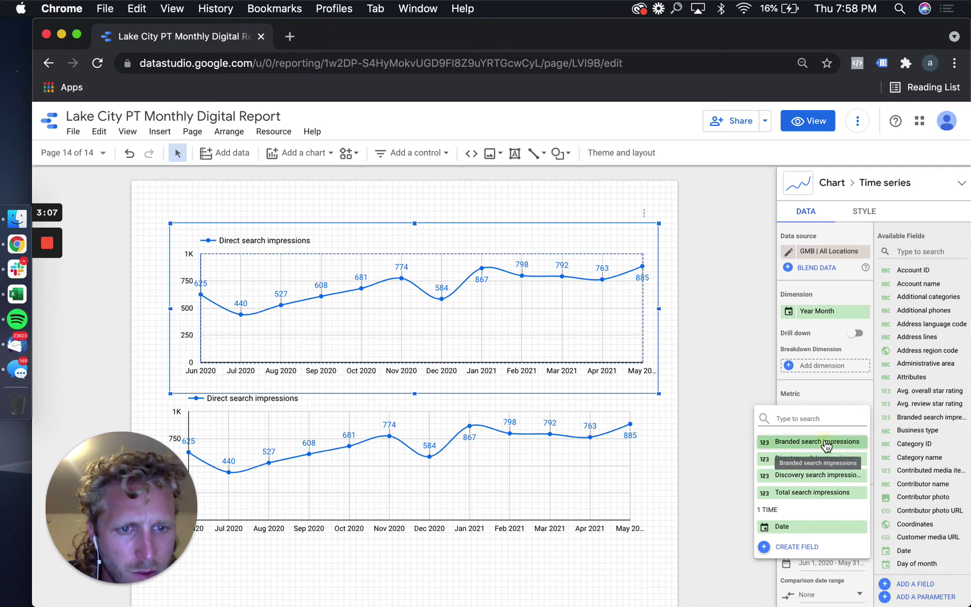
left_click(825, 443)
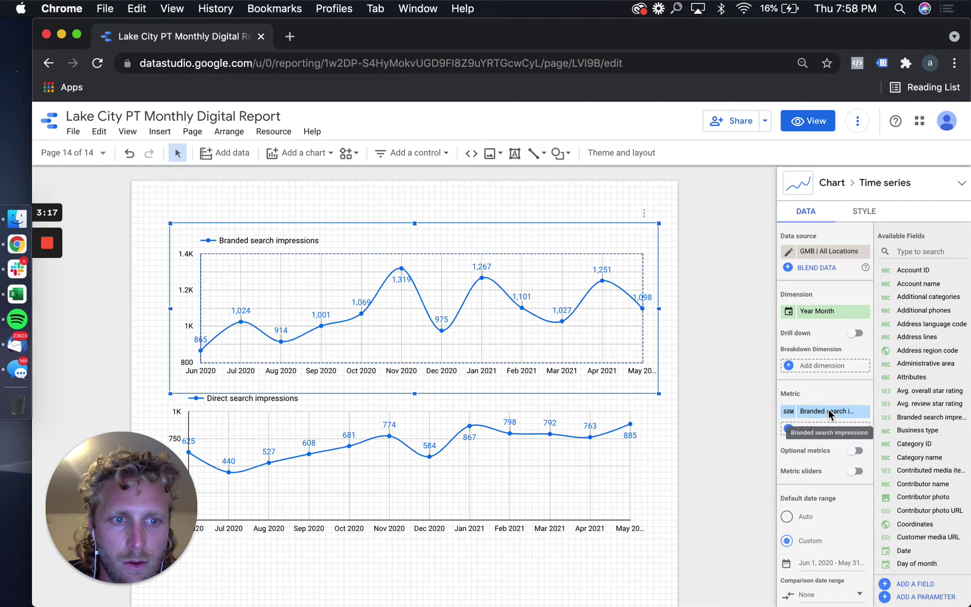
left_click(827, 412)
scroll(835, 509, "down", 2)
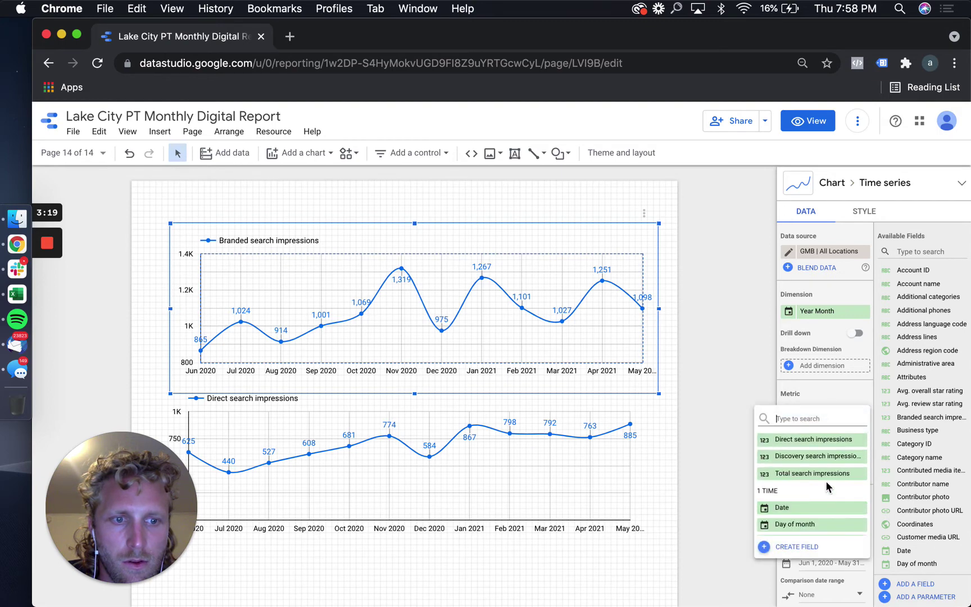
left_click(826, 477)
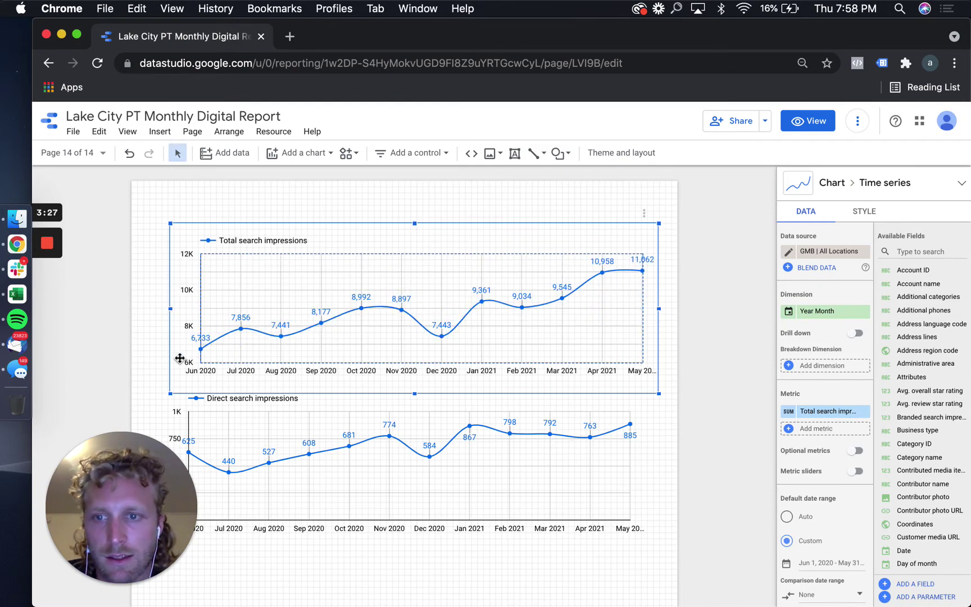
left_click(485, 457)
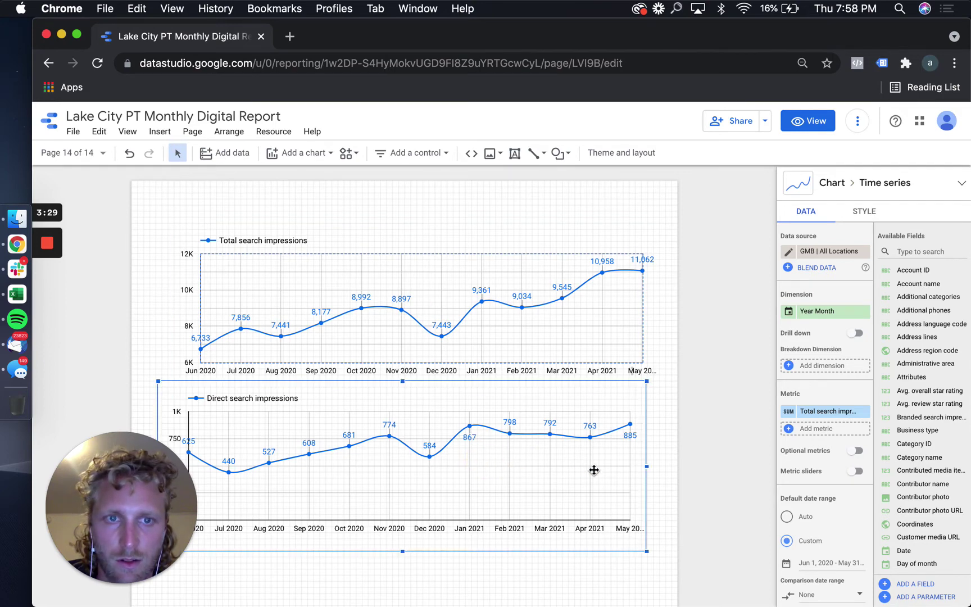
Change the lower chart's metric from Direct search impressions to Views on Maps.
left_click(532, 454)
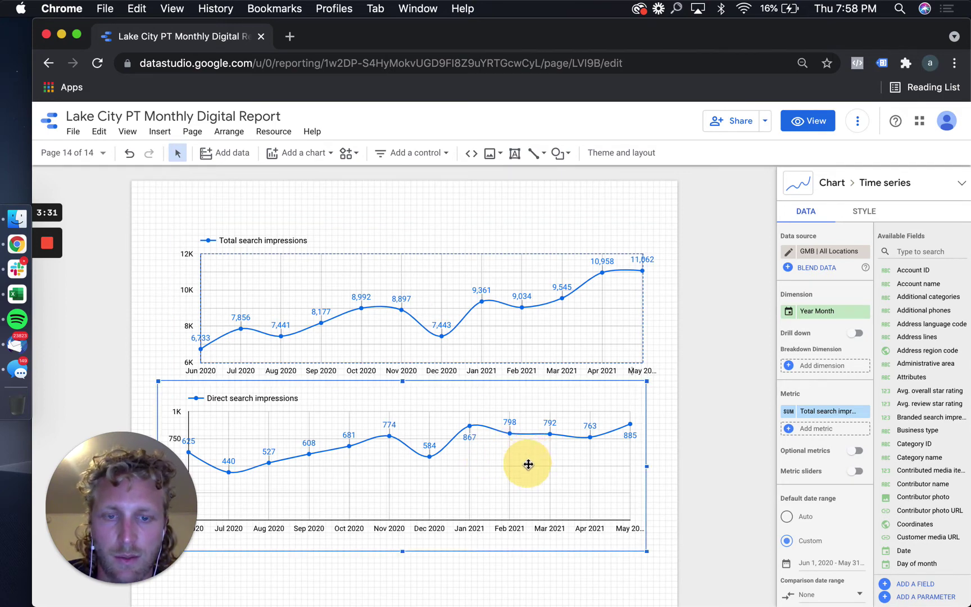
left_click_drag(529, 464, 546, 476)
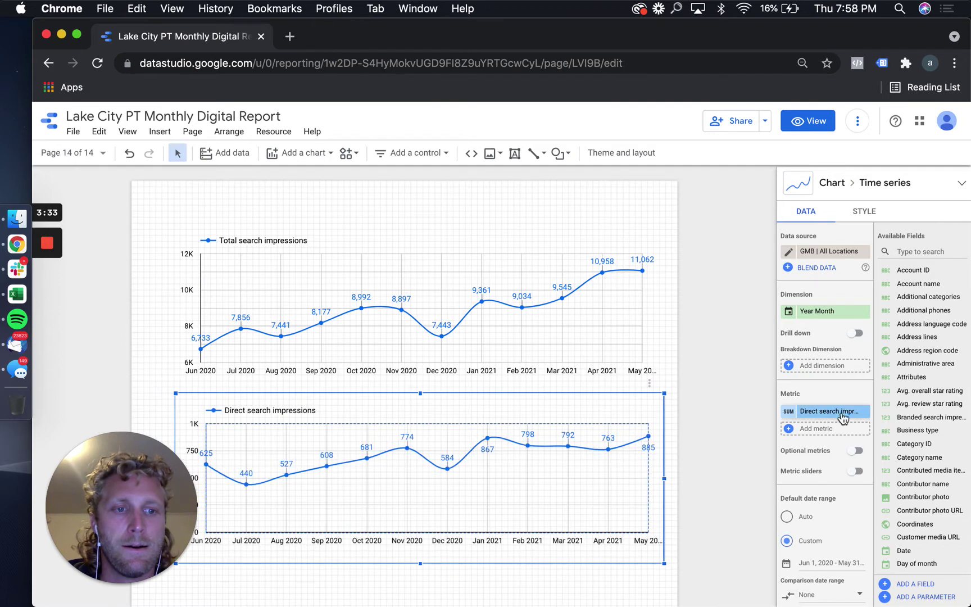
scroll(838, 448, "down", 1)
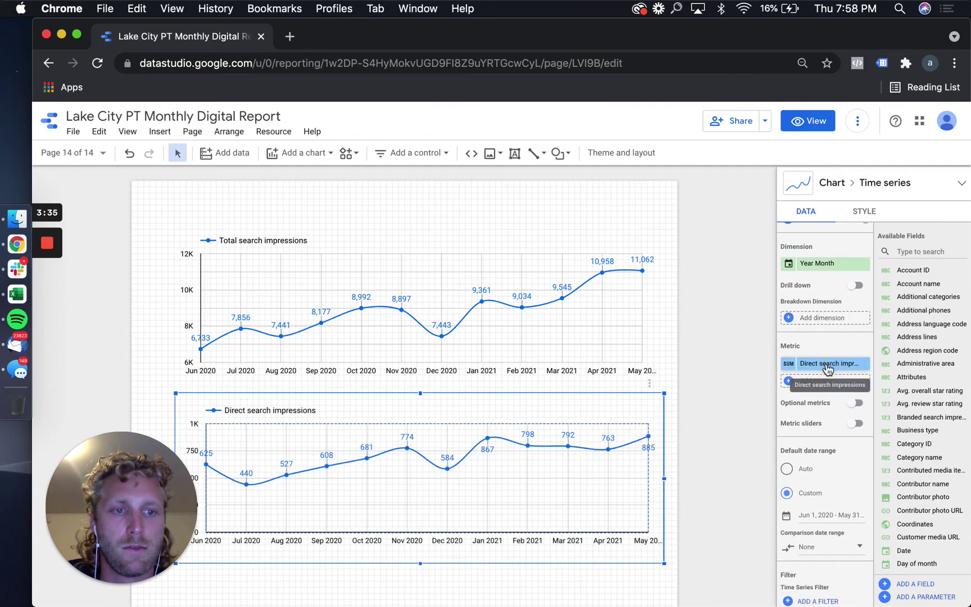
left_click(828, 366)
scroll(831, 427, "down", 5)
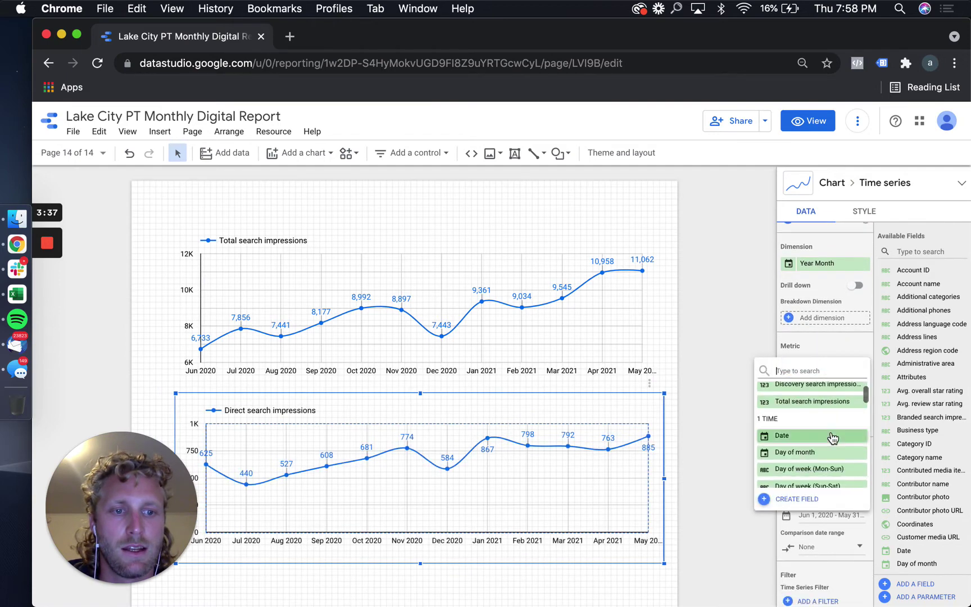
scroll(833, 438, "down", 6)
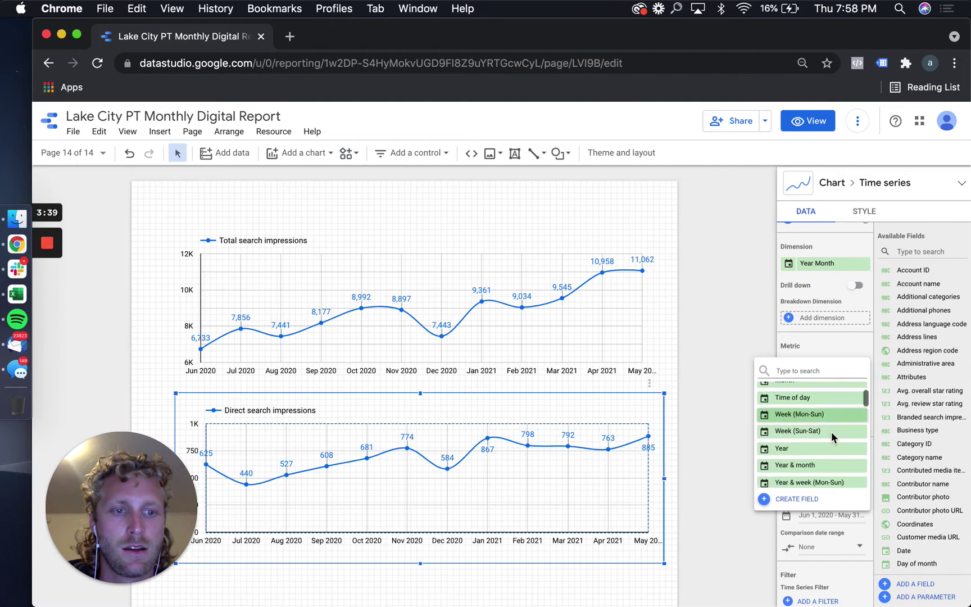
scroll(833, 437, "down", 8)
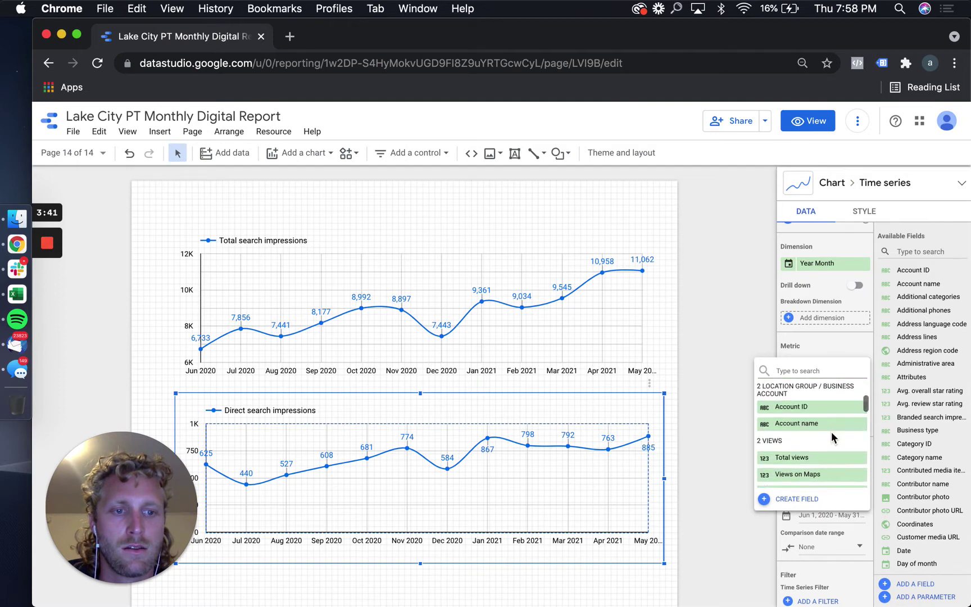
scroll(832, 435, "down", 3)
scroll(831, 432, "up", 2)
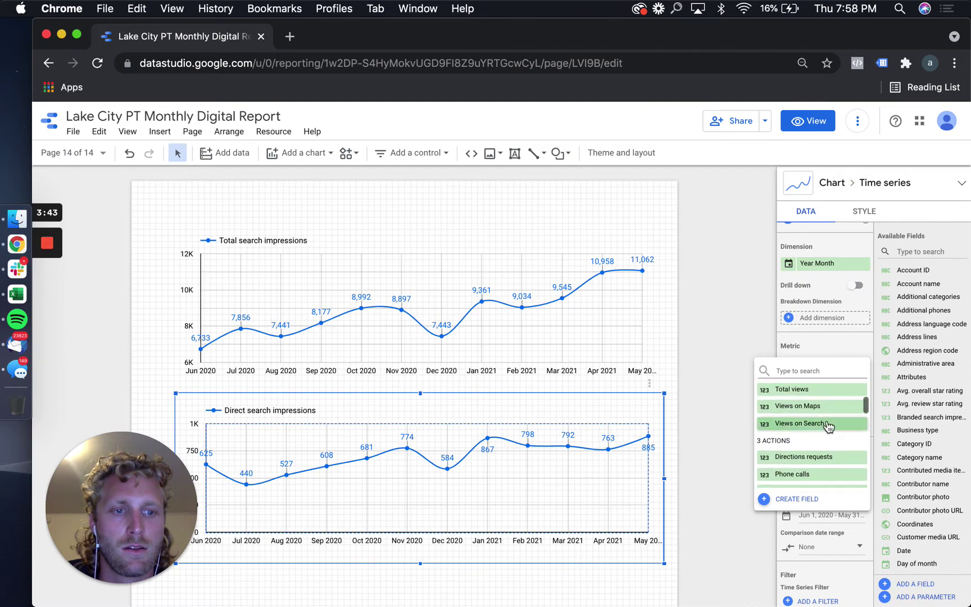
left_click(826, 410)
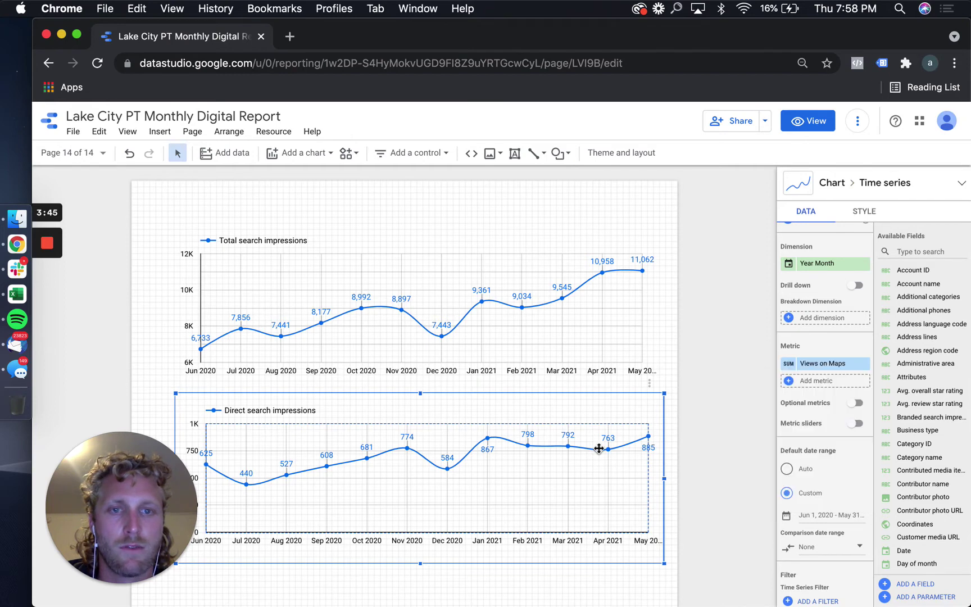
Duplicate the Views on Maps chart and place the copy beneath it.
scroll(572, 406, "down", 2)
scroll(564, 451, "down", 5)
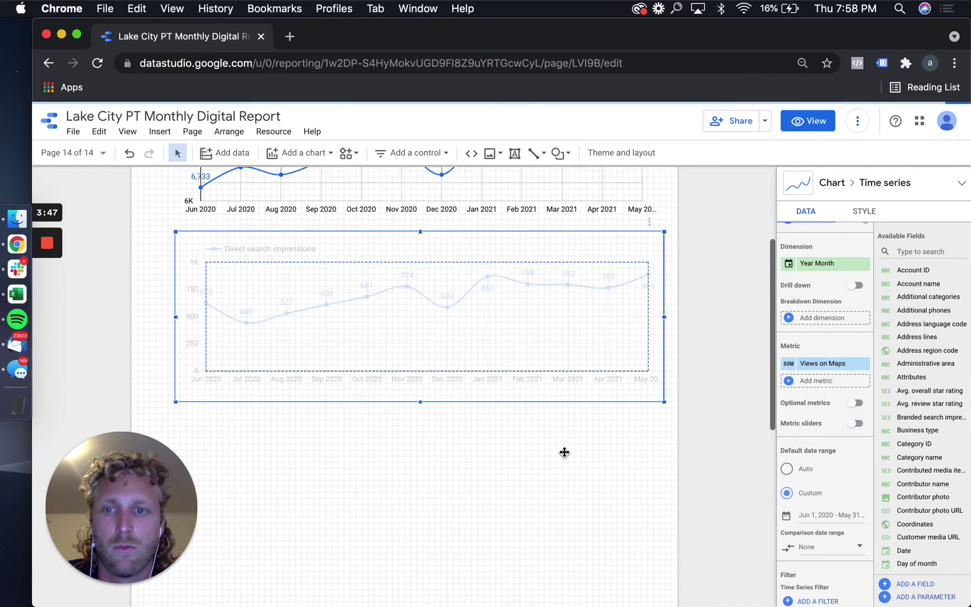
scroll(564, 452, "up", 1)
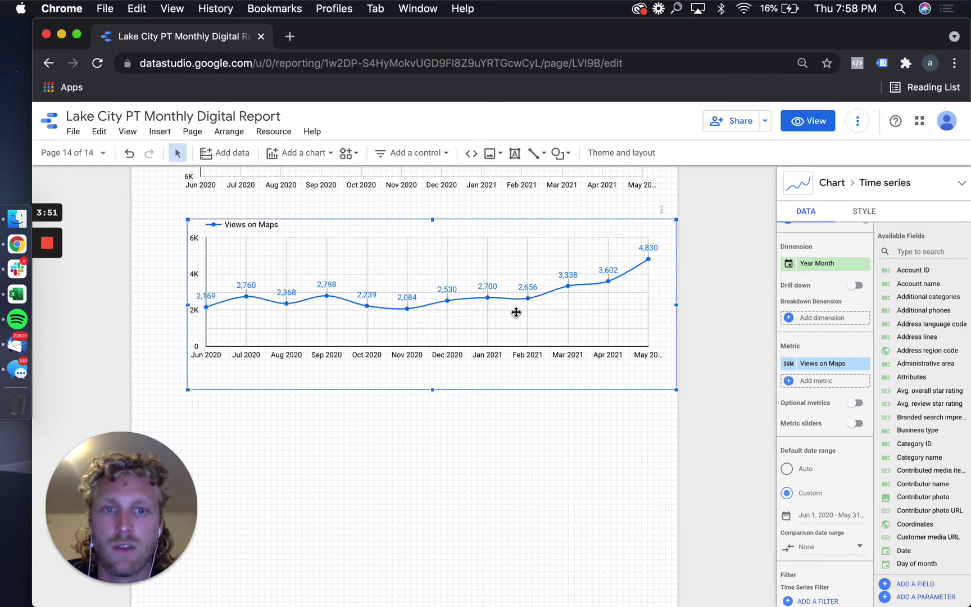
left_click_drag(515, 310, 491, 499)
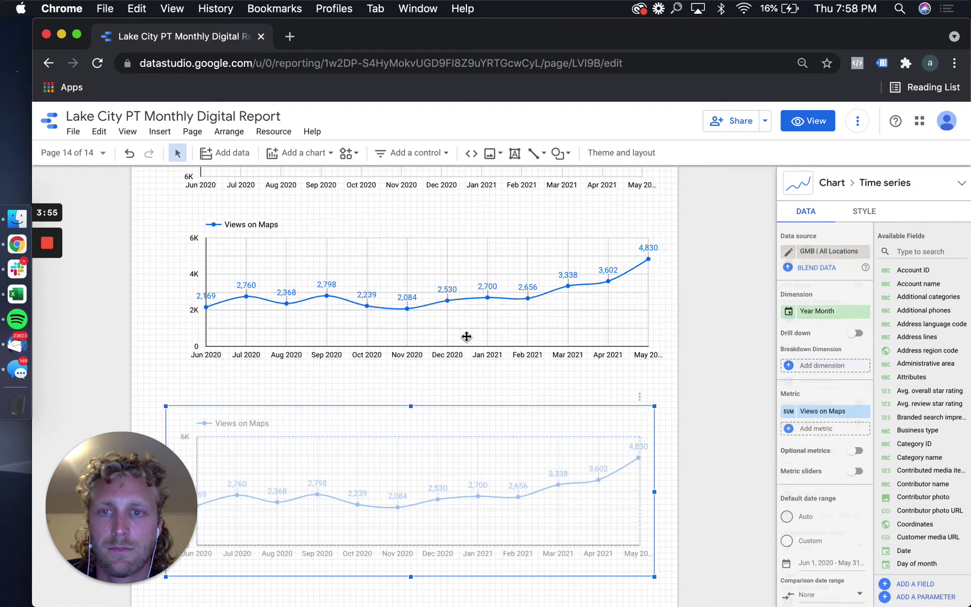
left_click(813, 413)
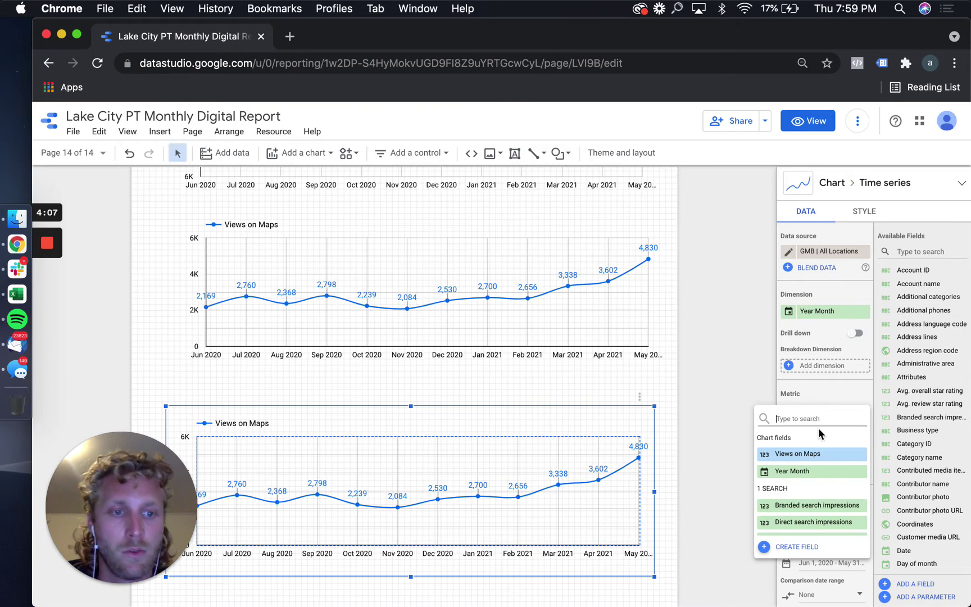
Plot Views on Search (4,149 to 6,928) in the duplicated chart, then start a new Chrome tab.
scroll(824, 513, "down", 10)
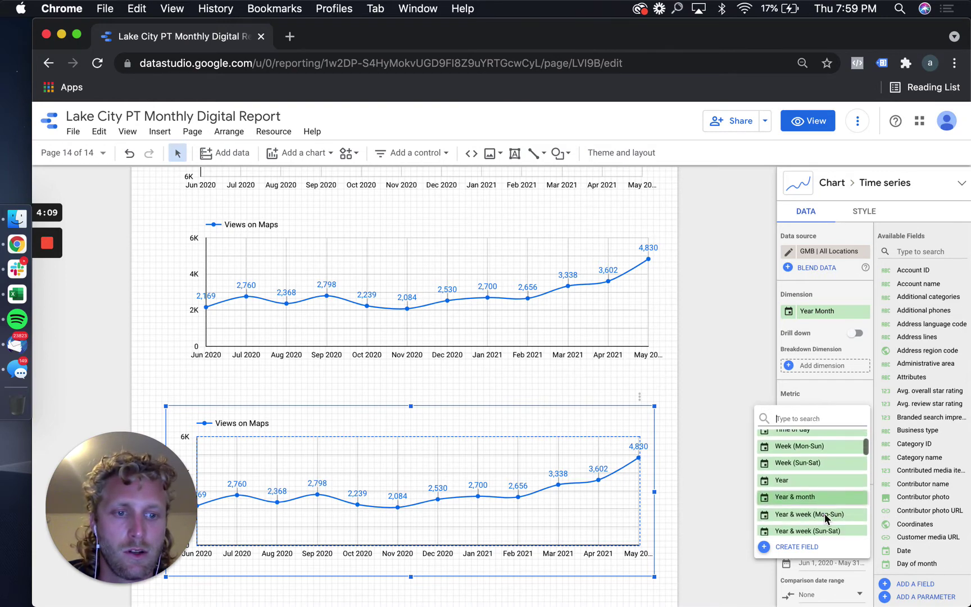
scroll(825, 513, "down", 5)
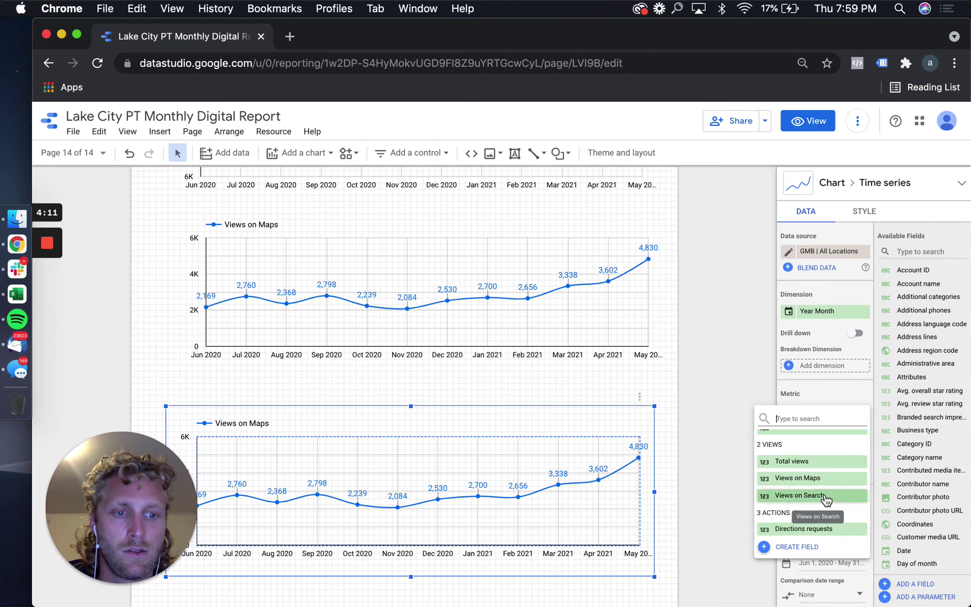
left_click(825, 497)
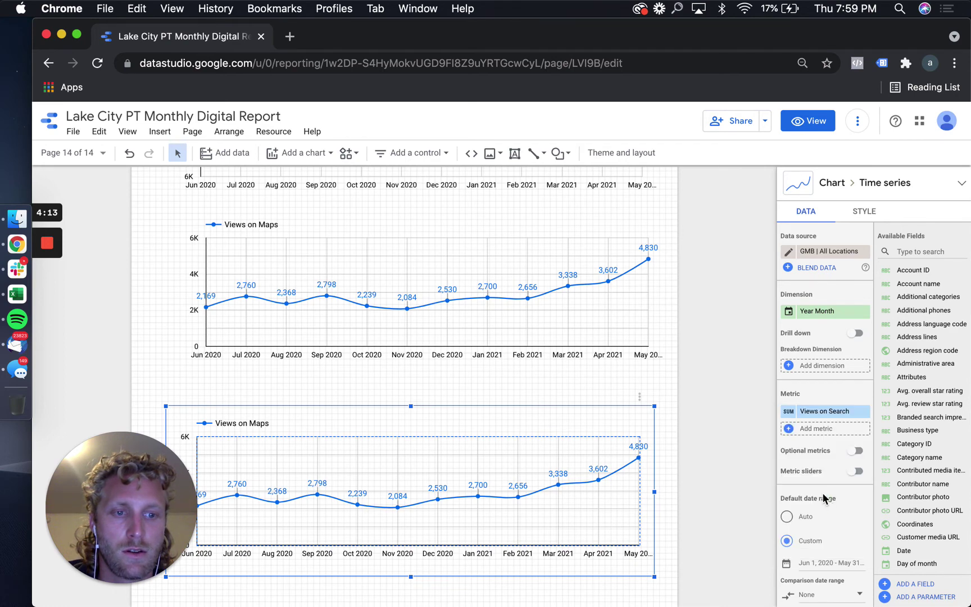
scroll(670, 447, "down", 3)
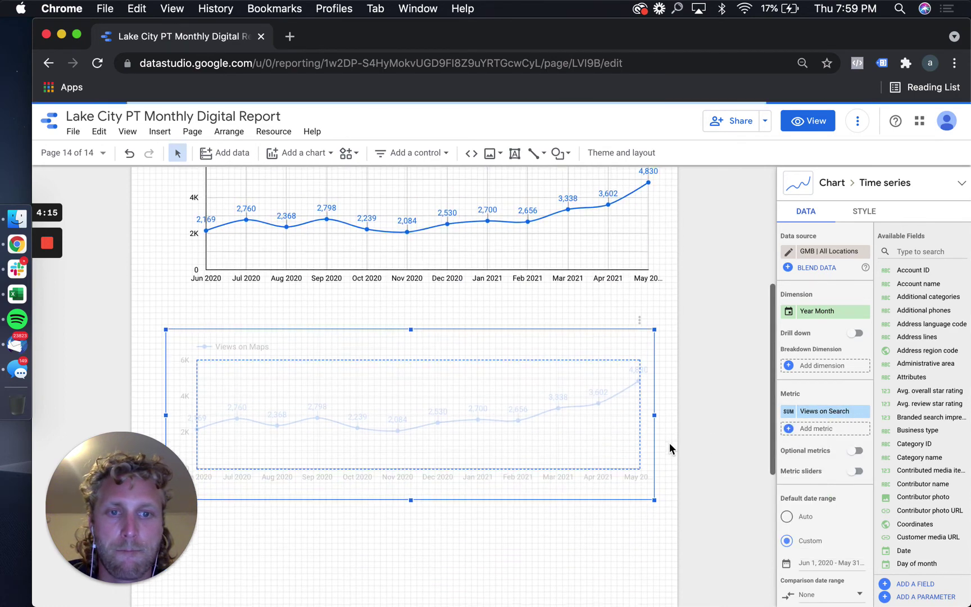
scroll(670, 443, "up", 1)
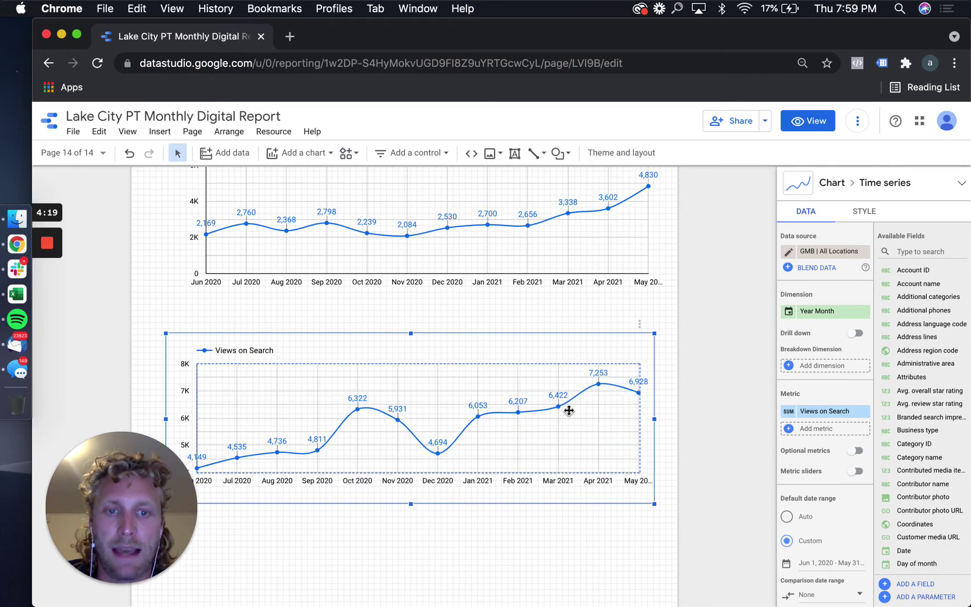
left_click(292, 36)
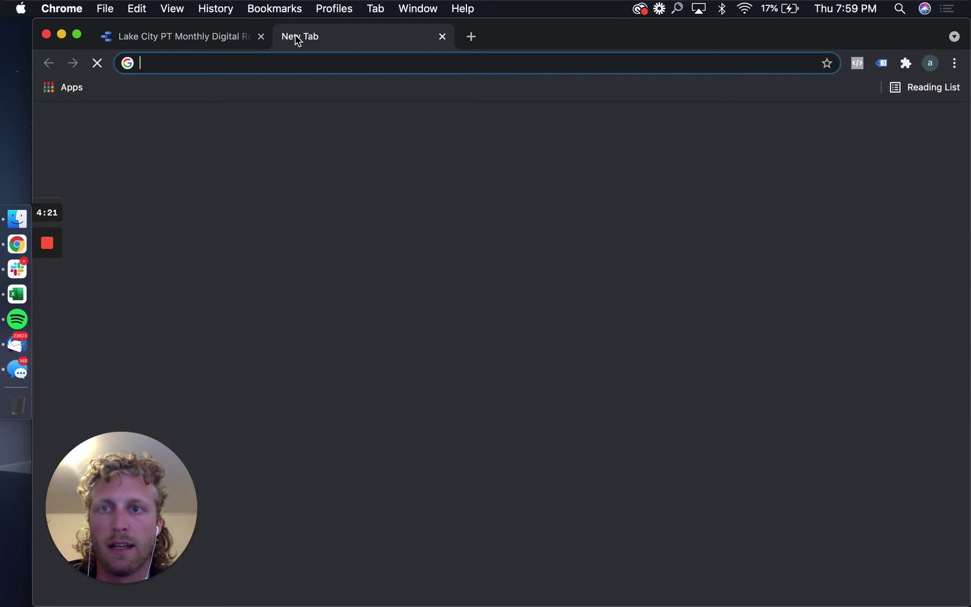
Search Google for 'physical therpay near me' and scroll down to the map pack.
type("physical therp")
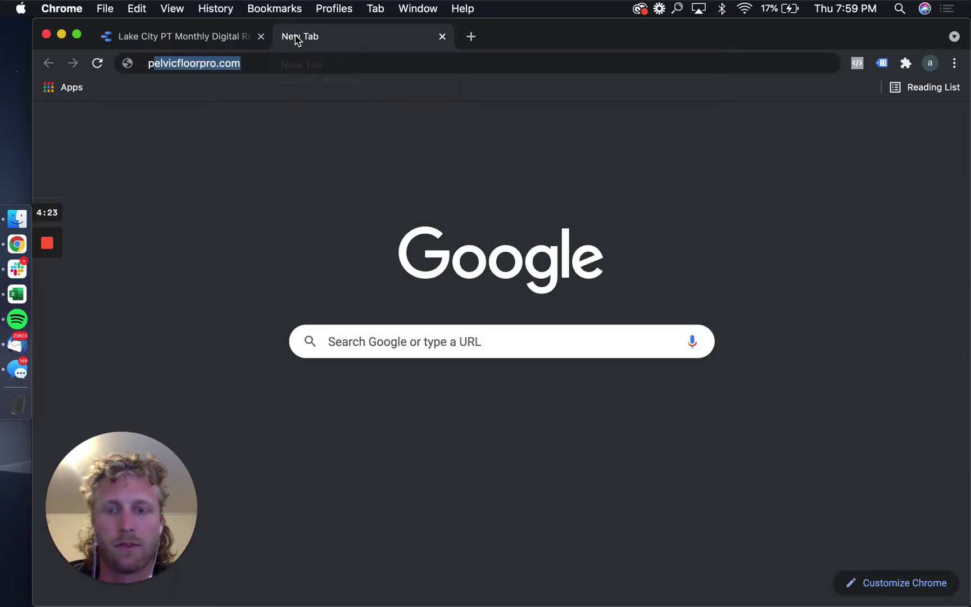
type("ay near me")
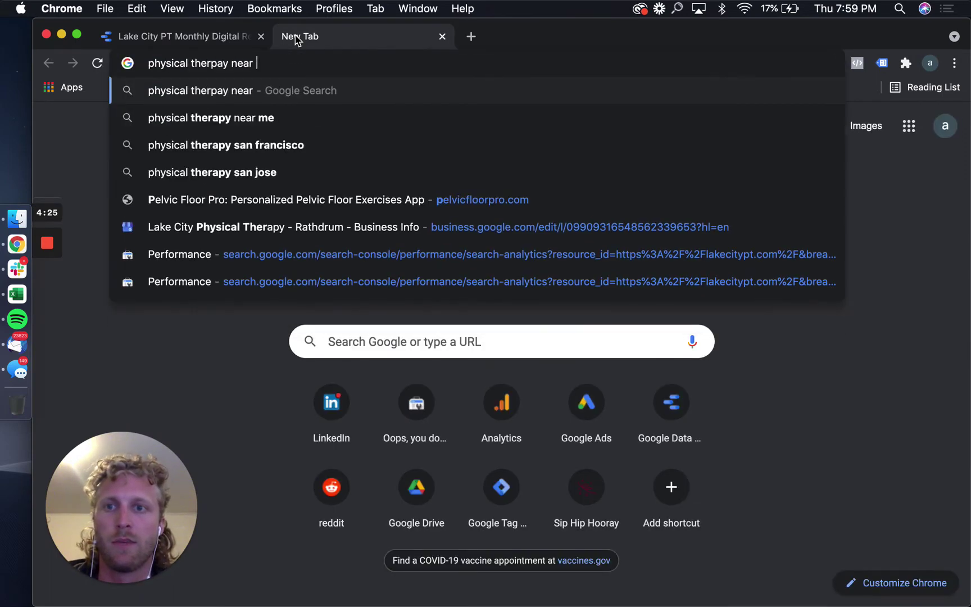
key("Return")
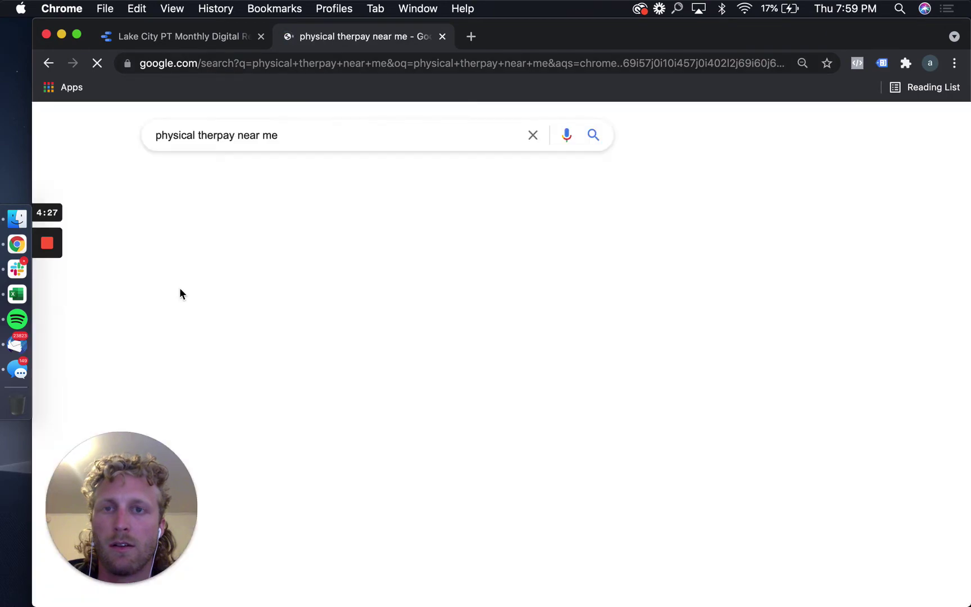
scroll(209, 353, "down", 1)
scroll(209, 349, "down", 10)
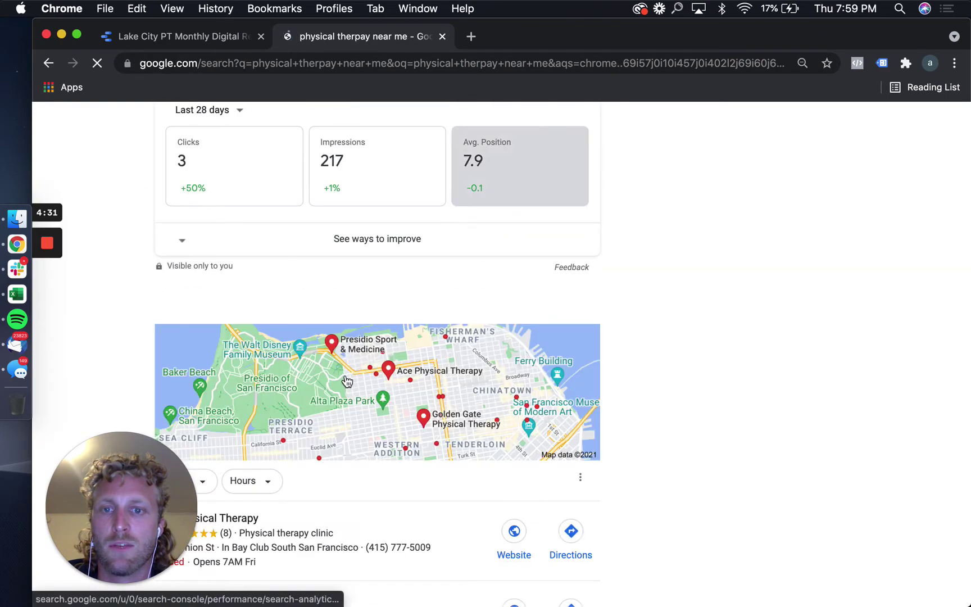
scroll(332, 393, "down", 4)
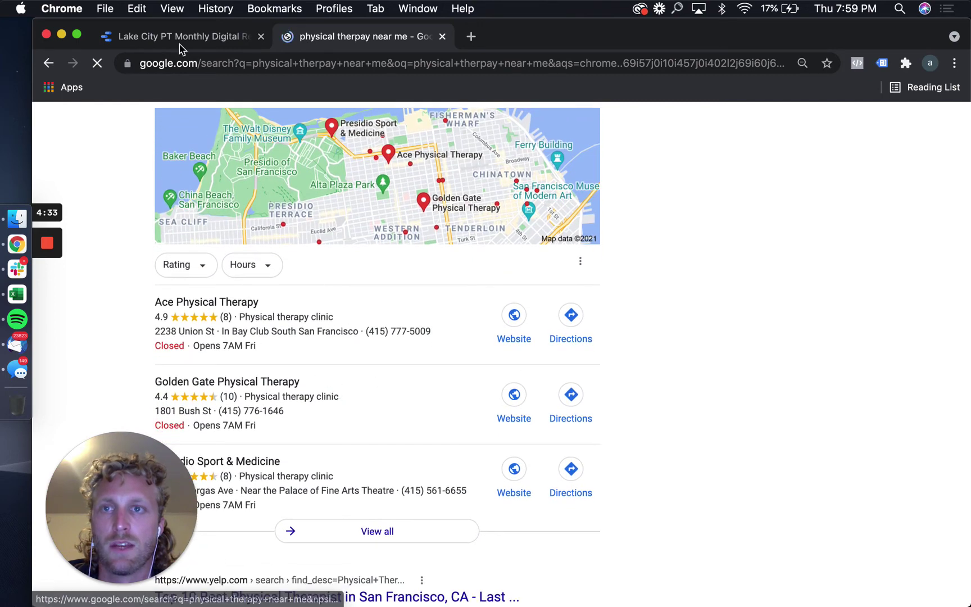
Open the full local results list of nearby physical therapy clinics.
left_click(181, 39)
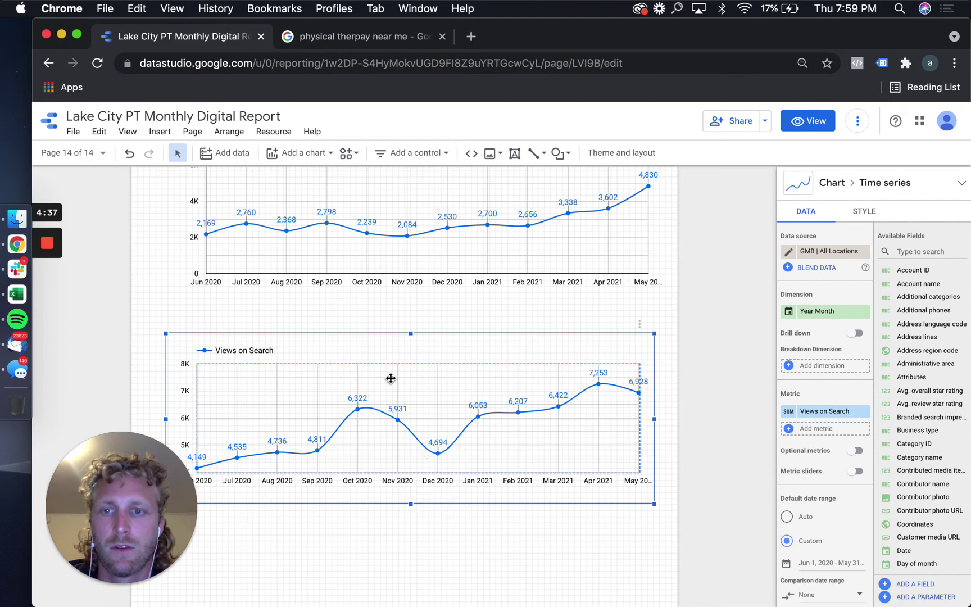
left_click(319, 41)
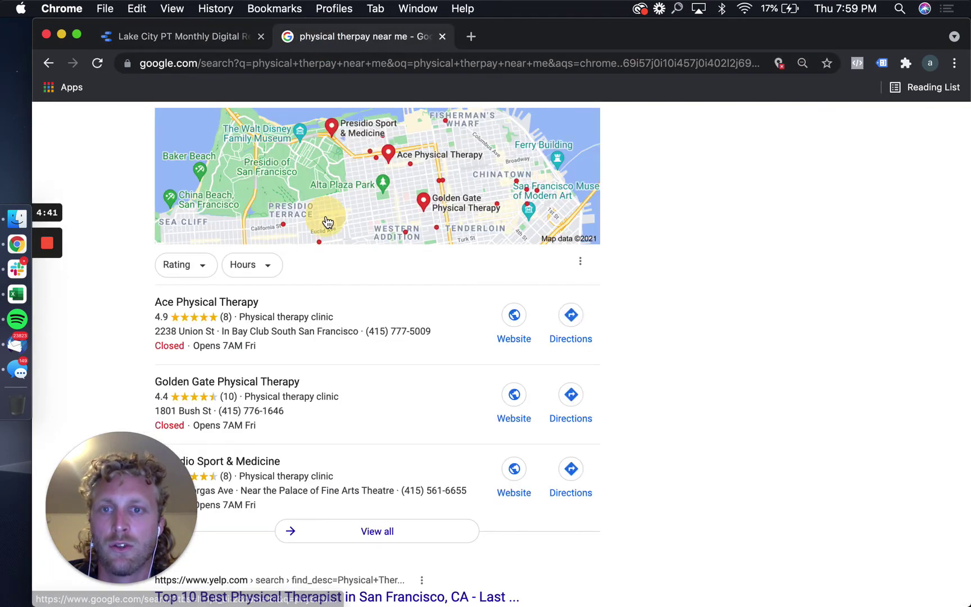
left_click(326, 218)
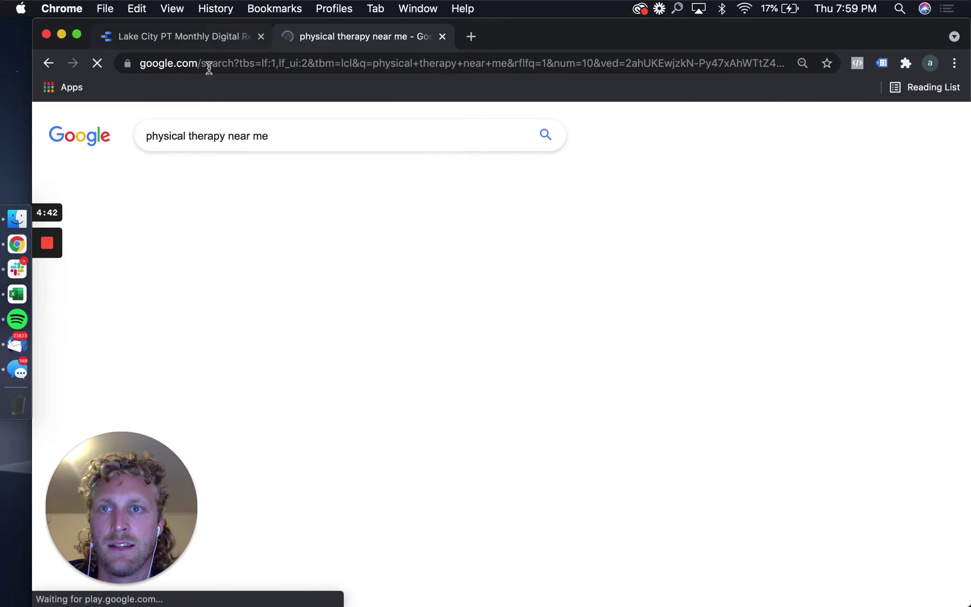
triple_click(220, 136)
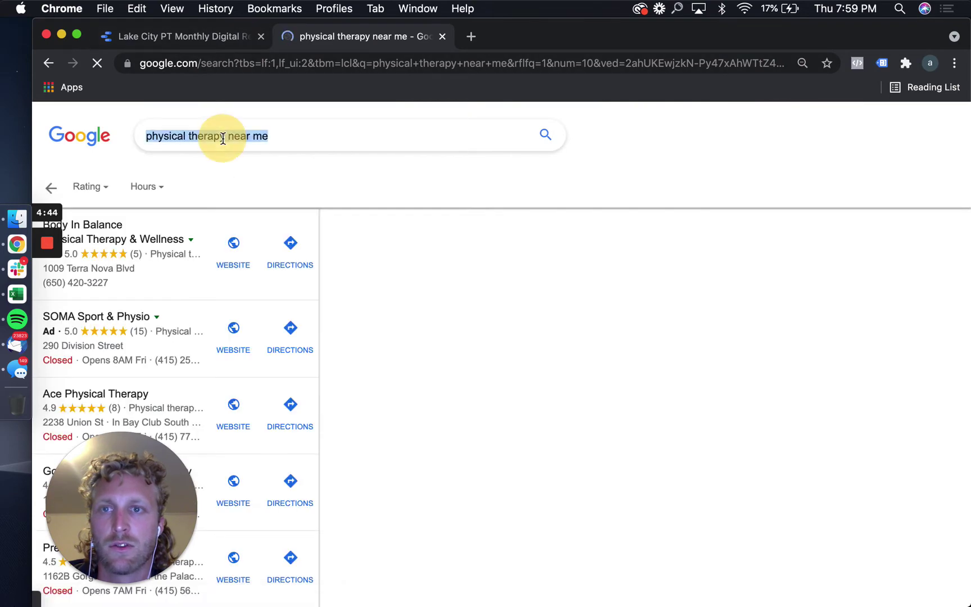
Back in the report, replace the bottom chart's Views on Search metric with Phone calls from ACTIONS.
left_click(208, 39)
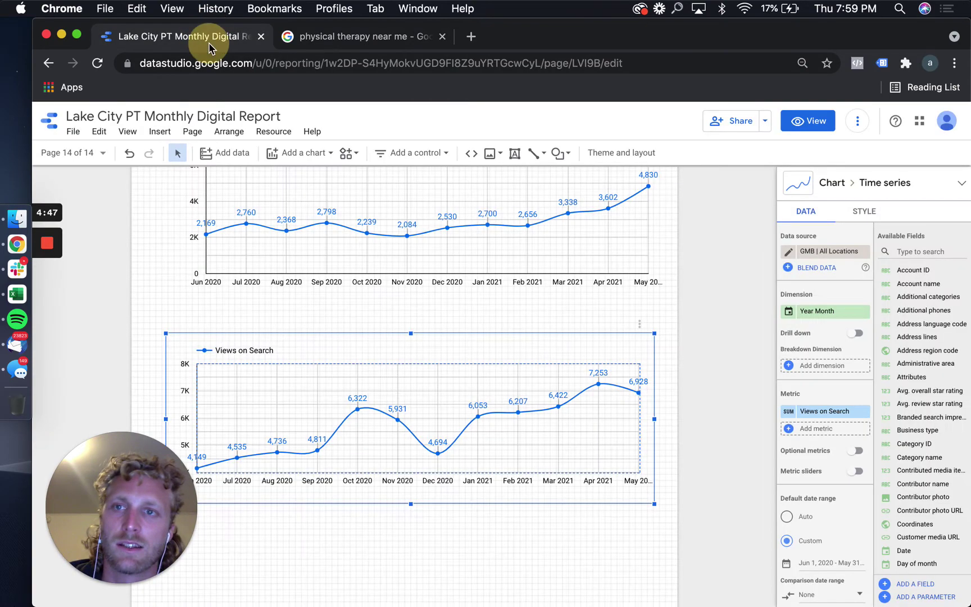
left_click(825, 416)
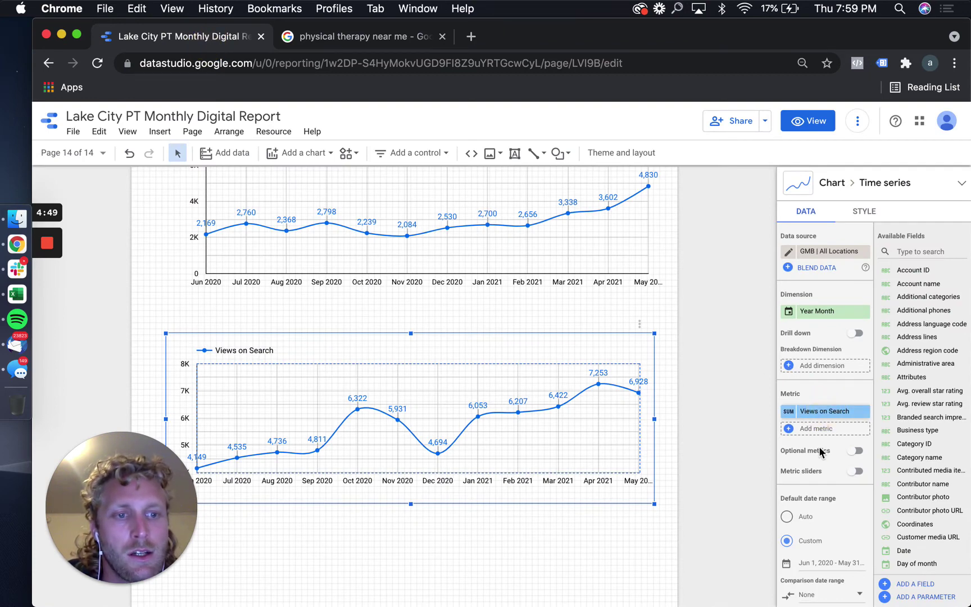
scroll(832, 489, "down", 2)
scroll(833, 496, "down", 6)
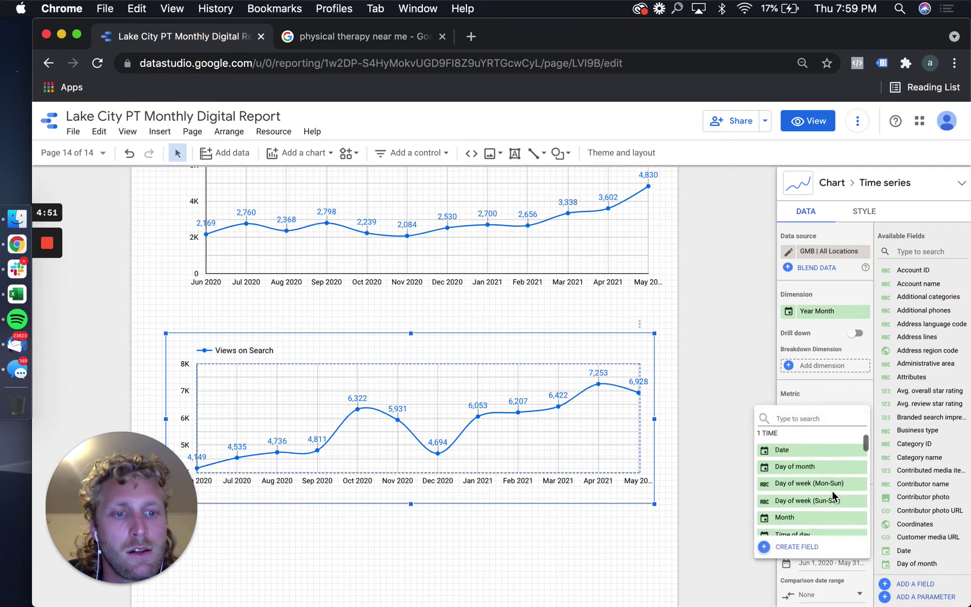
scroll(833, 497, "up", 3)
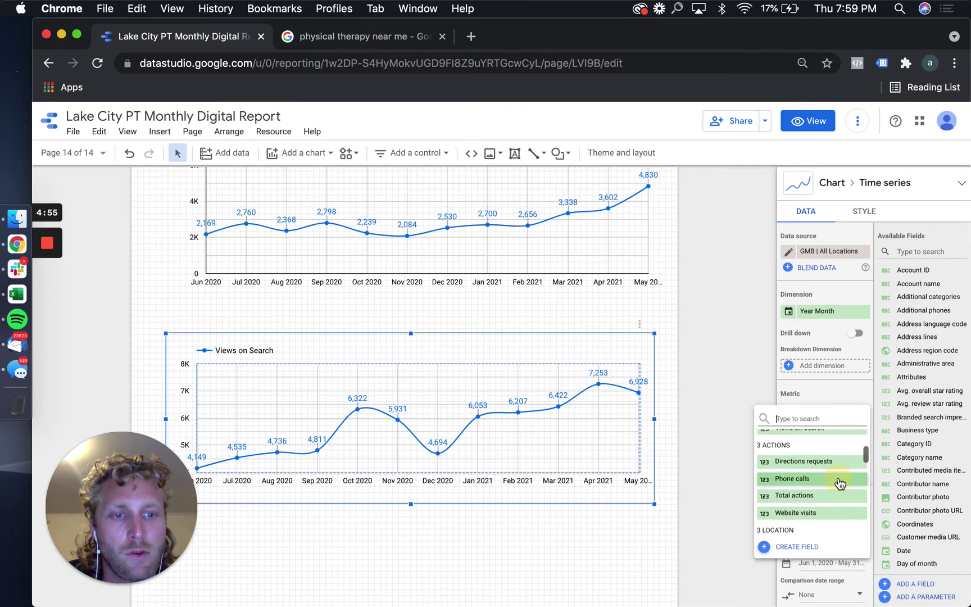
left_click(840, 482)
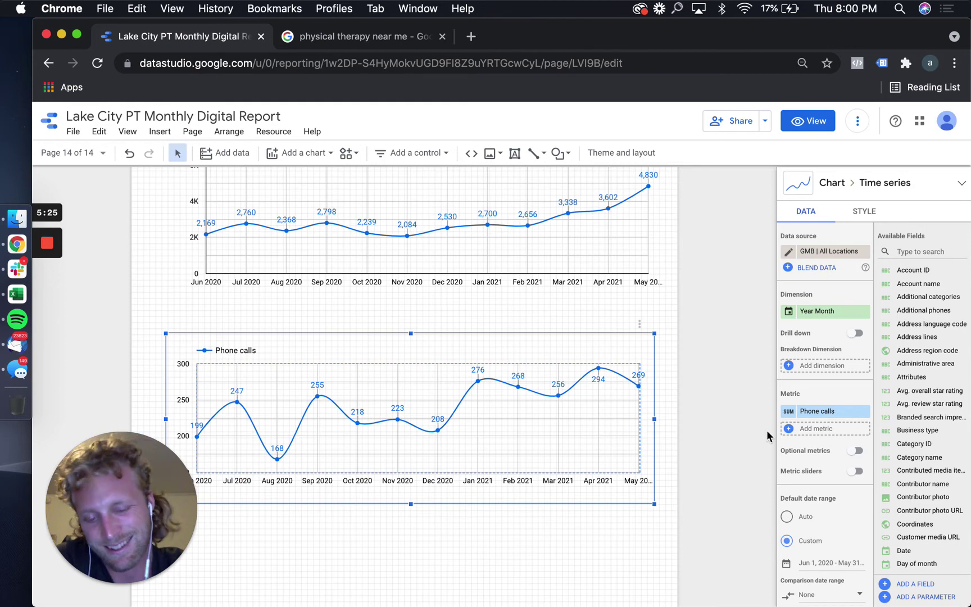
left_click(825, 413)
scroll(803, 483, "down", 10)
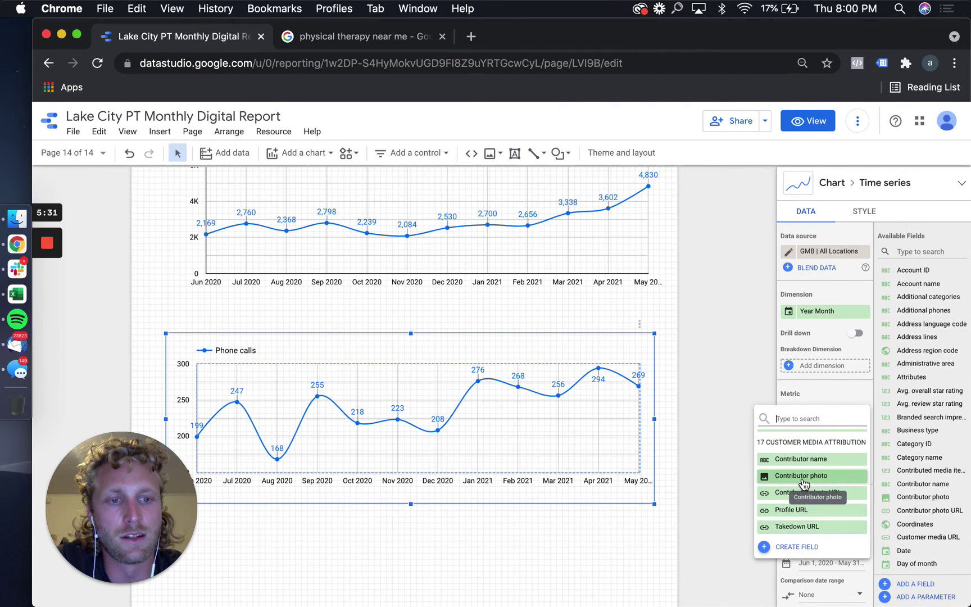
scroll(804, 482, "up", 2)
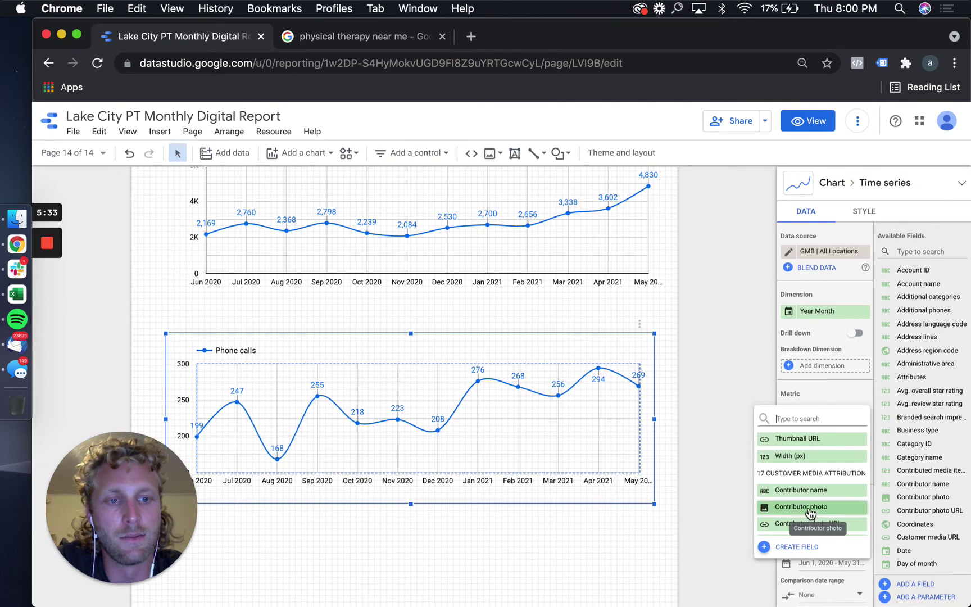
scroll(825, 504, "up", 4)
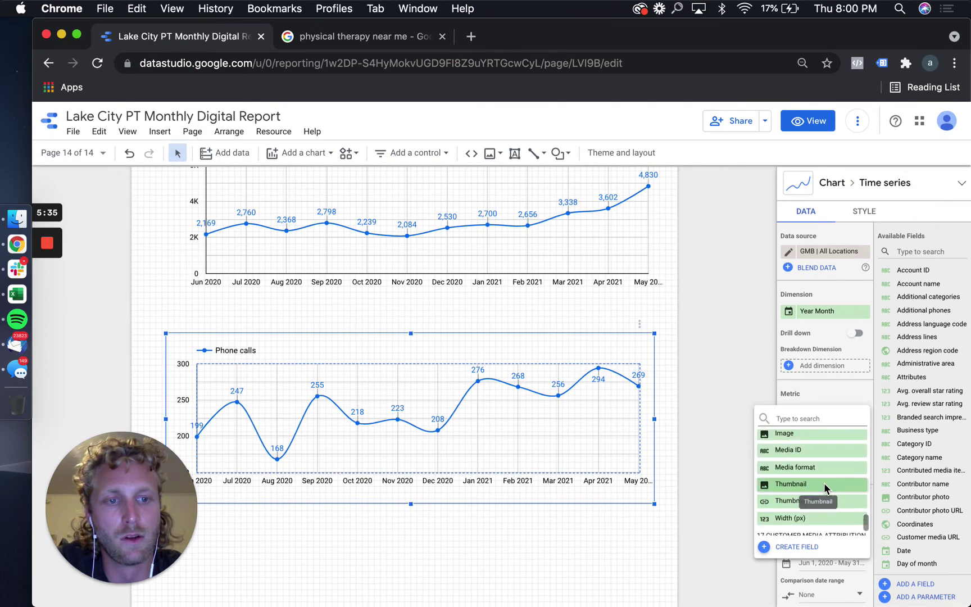
scroll(825, 489, "up", 1)
scroll(825, 489, "down", 4)
scroll(825, 489, "up", 1)
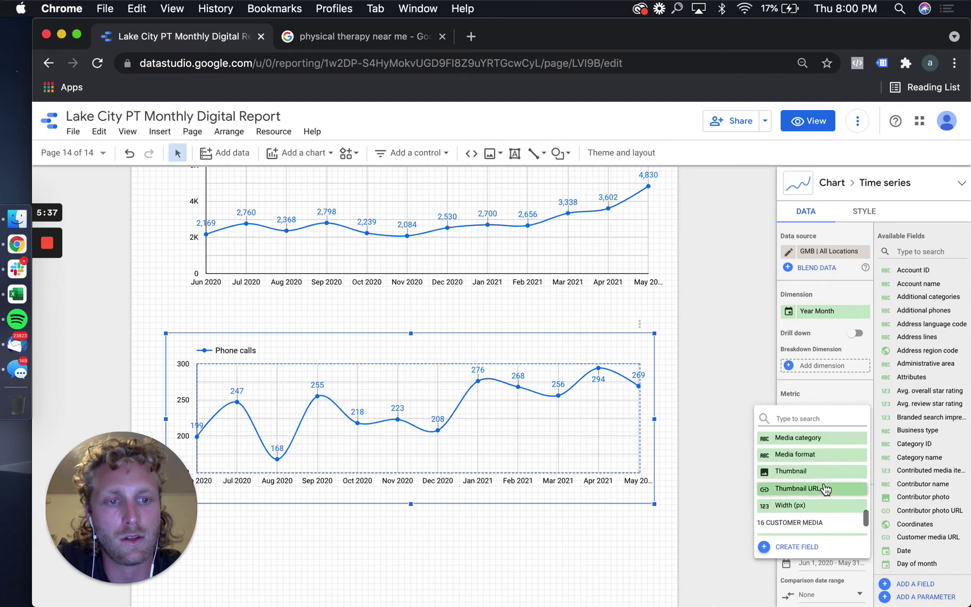
scroll(825, 490, "up", 1)
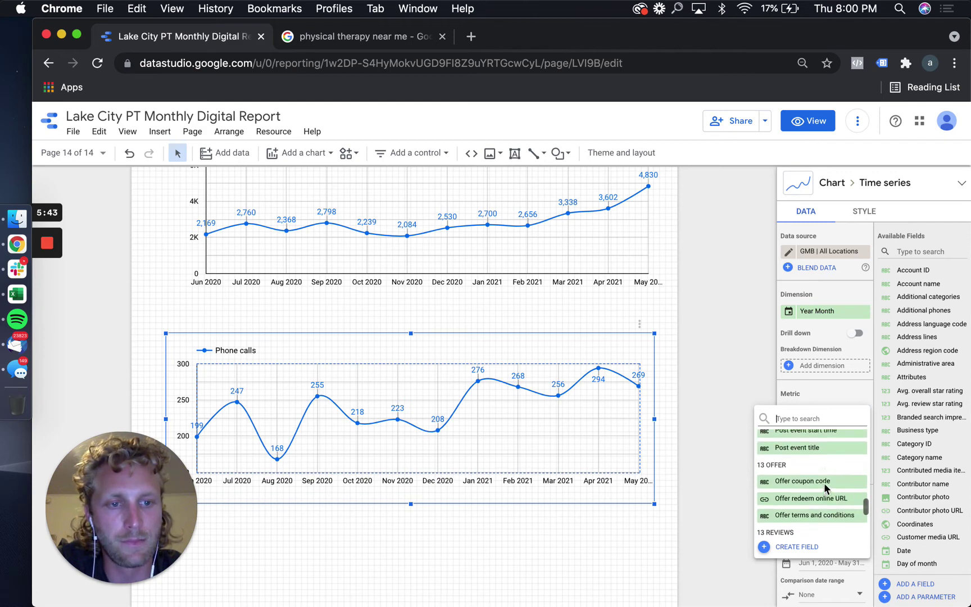
scroll(824, 489, "up", 3)
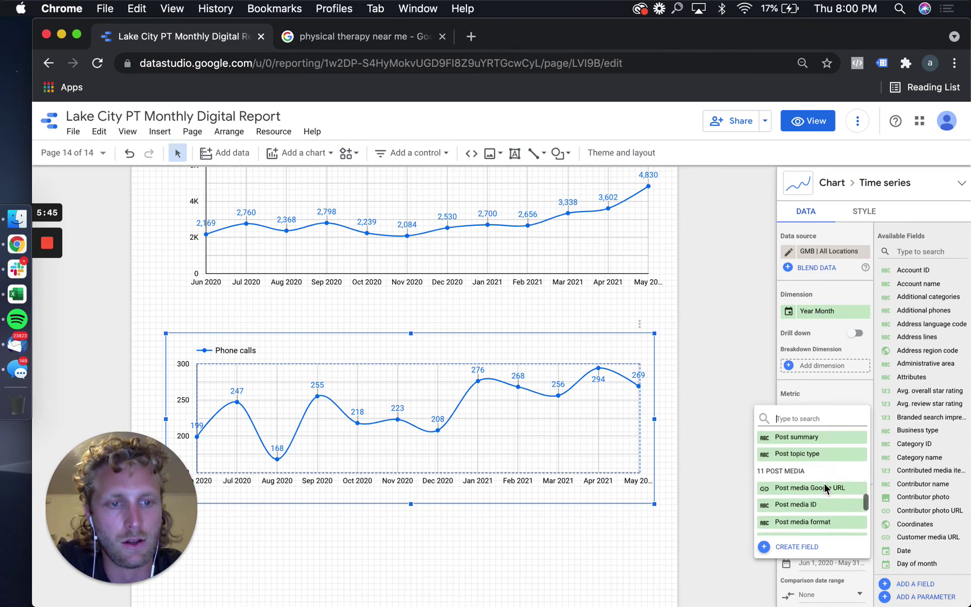
left_click(707, 392)
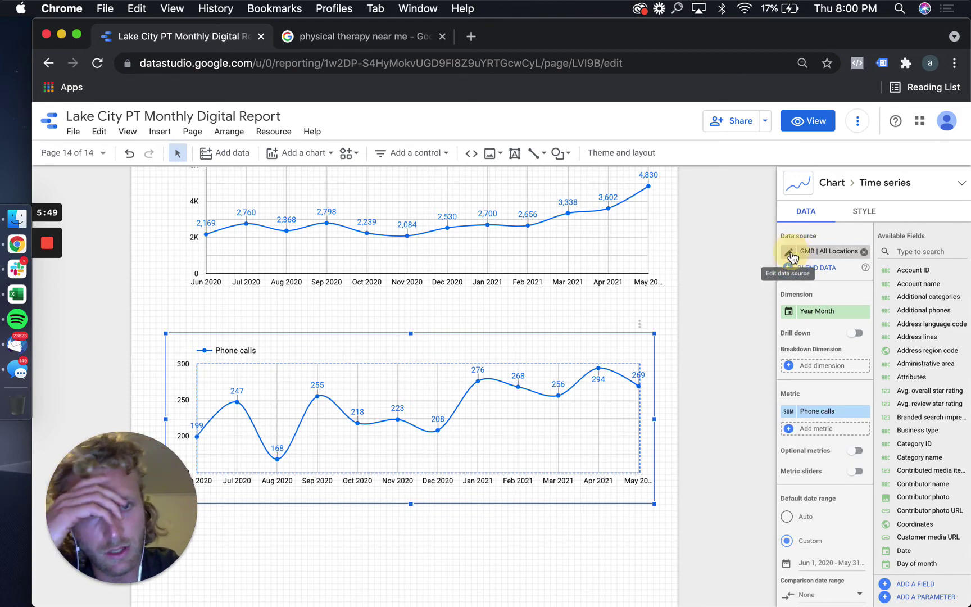
left_click(791, 254)
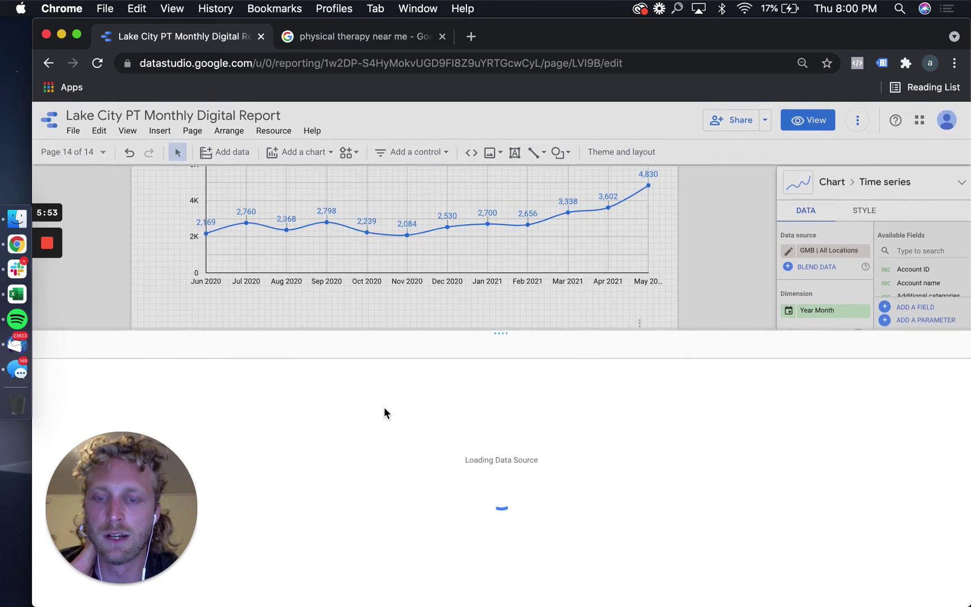
Open the GMB source's connection settings and review its selected Lake City Physical Therapy locations.
mouse_move(163, 506)
left_mouse_down()
mouse_move(570, 492)
mouse_move(962, 544)
left_mouse_up()
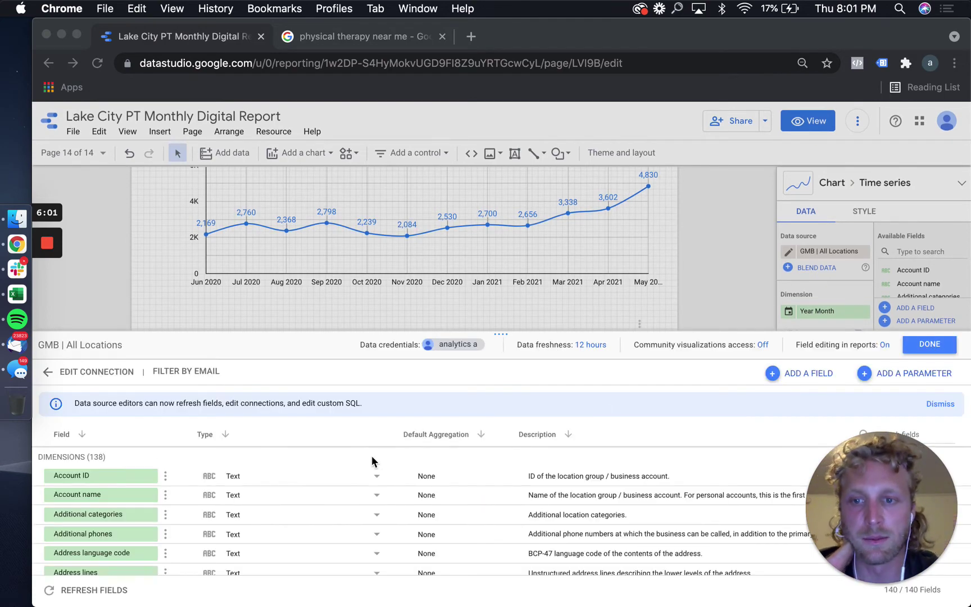
left_click(87, 376)
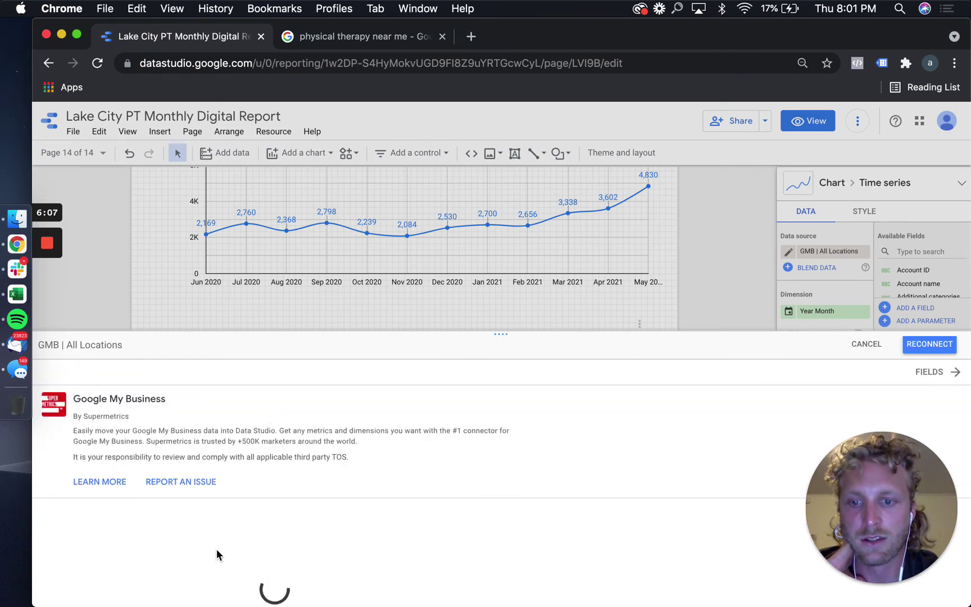
scroll(284, 524, "down", 3)
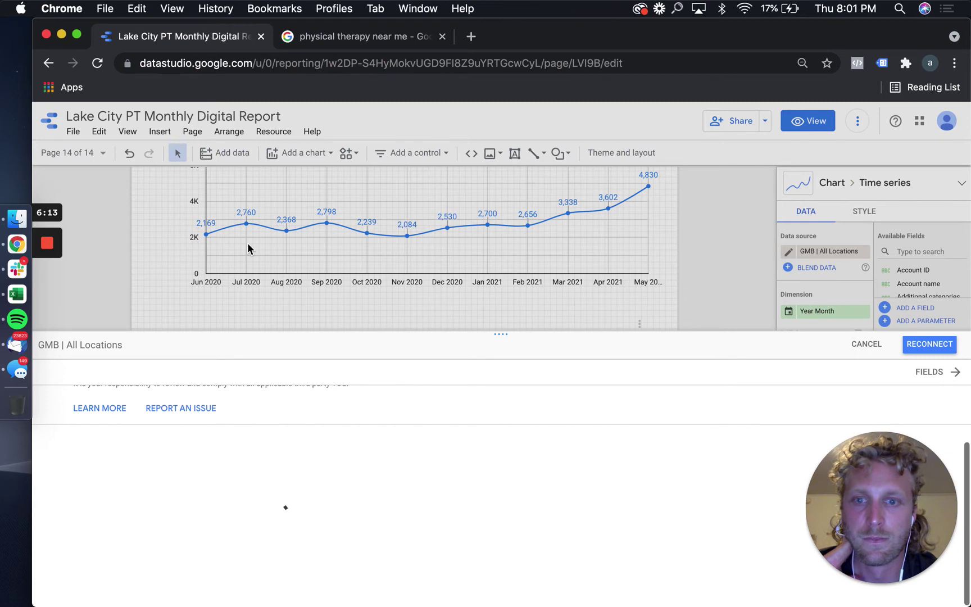
scroll(194, 462, "down", 5)
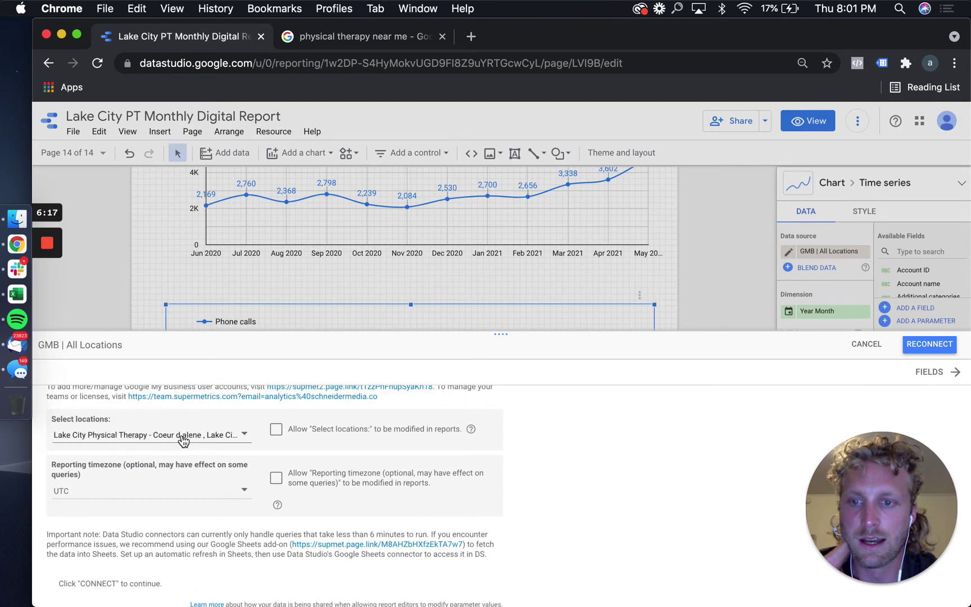
left_click(181, 434)
scroll(197, 466, "down", 5)
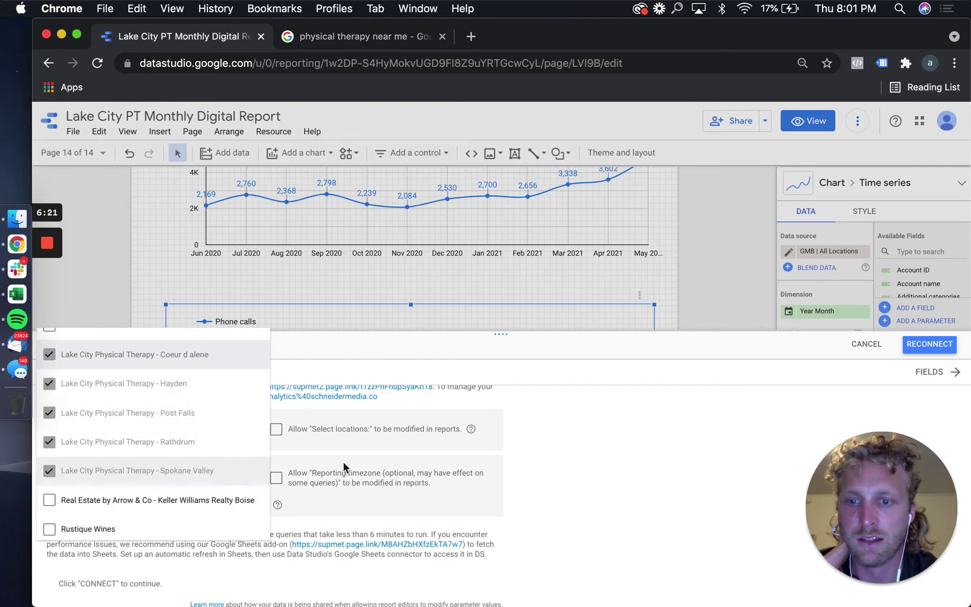
left_click(563, 503)
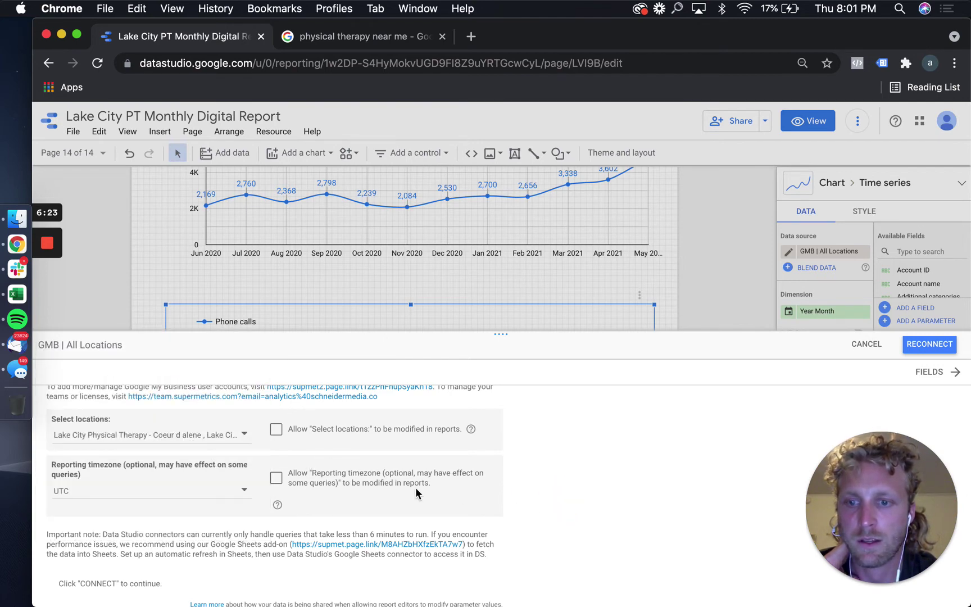
Cancel out of the data source editor and discard the unsaved changes.
scroll(596, 452, "up", 5)
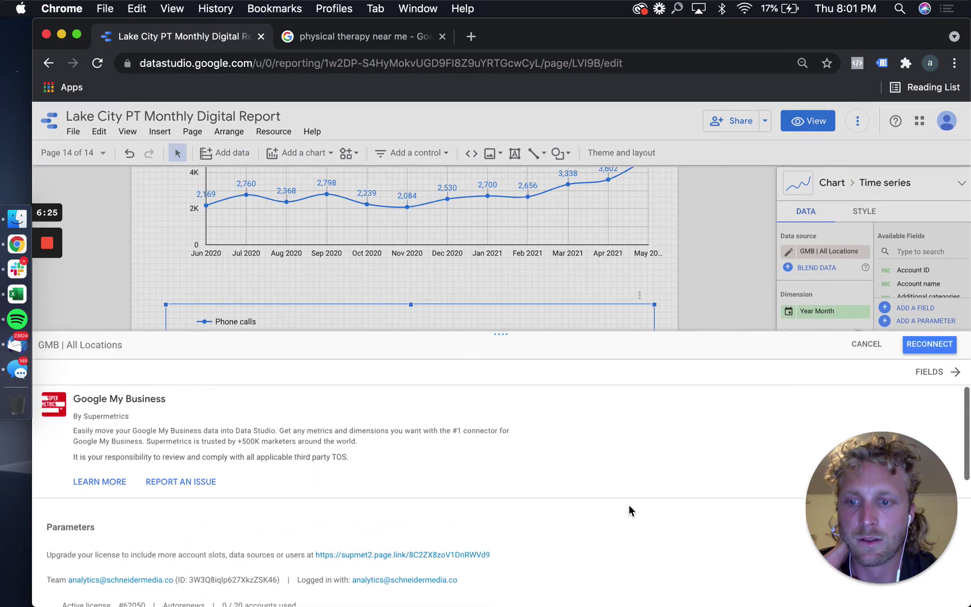
left_click(864, 345)
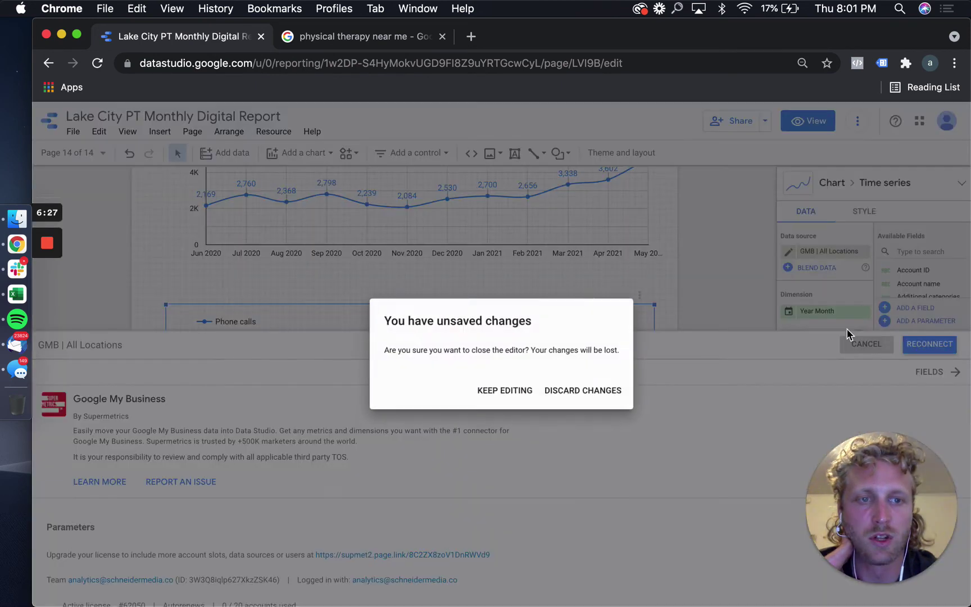
left_click(553, 394)
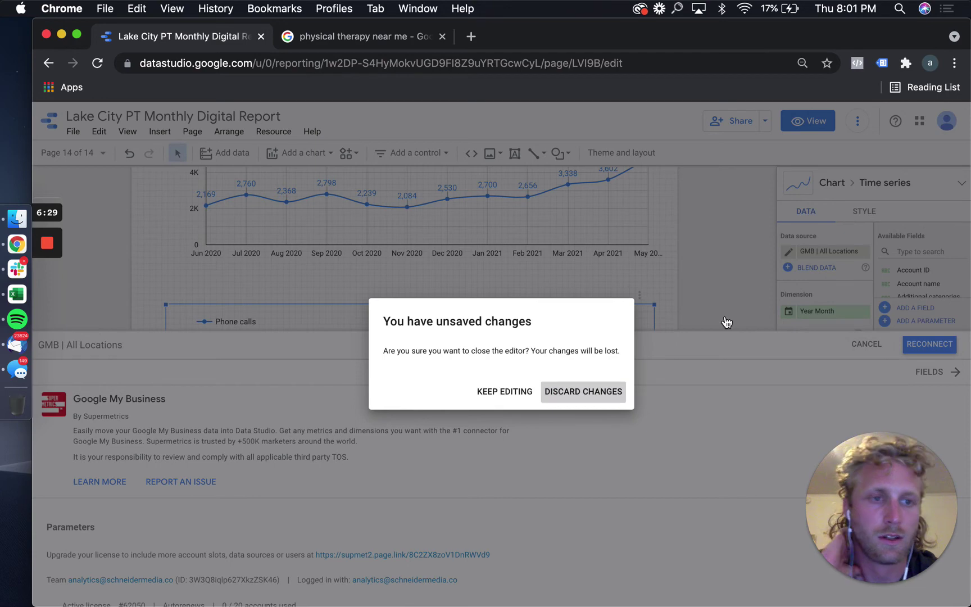
Browse the fields available for the Phone calls metric, then close the list unchanged.
scroll(816, 405, "down", 1)
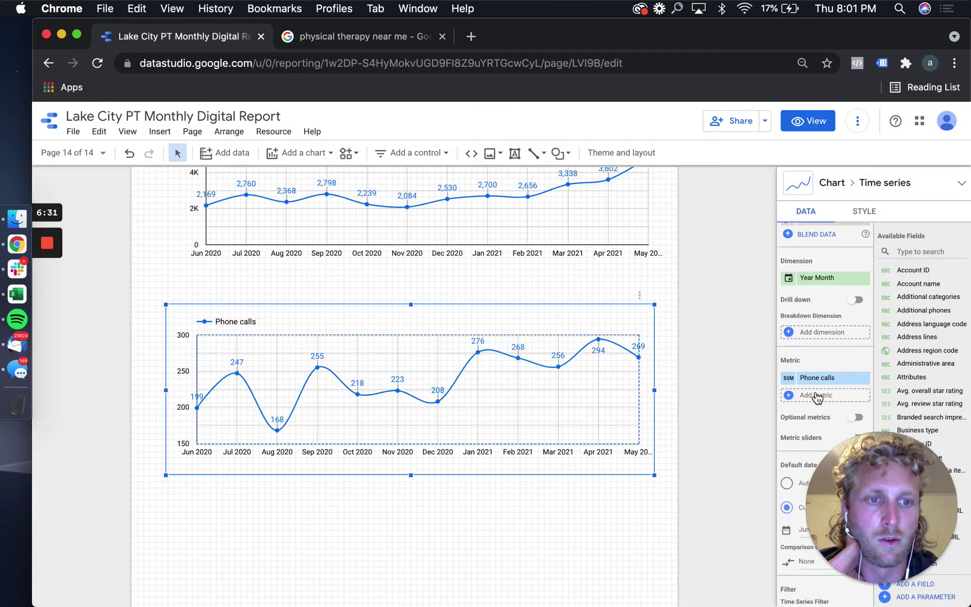
left_click(816, 384)
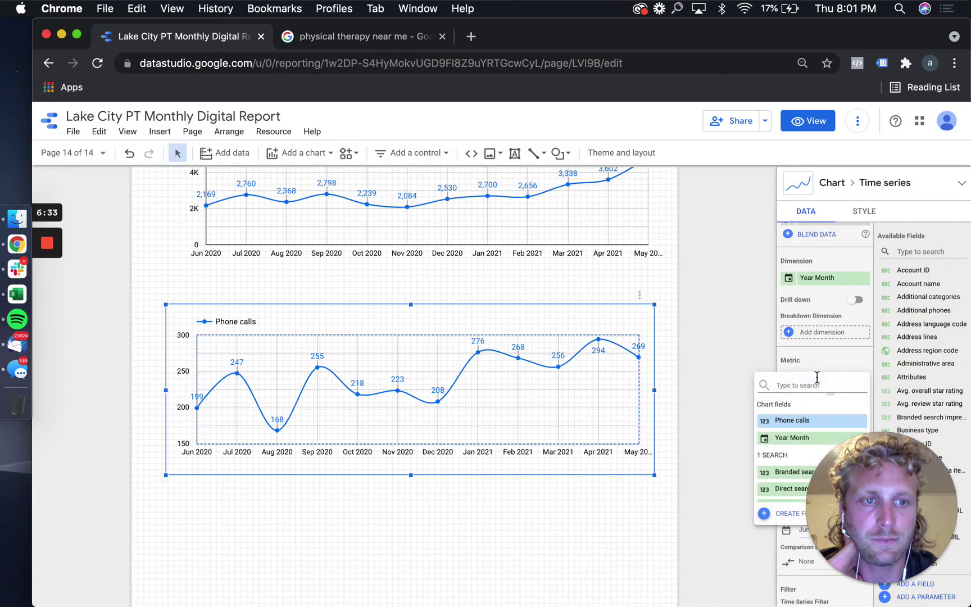
scroll(809, 433, "up", 5)
scroll(805, 444, "down", 8)
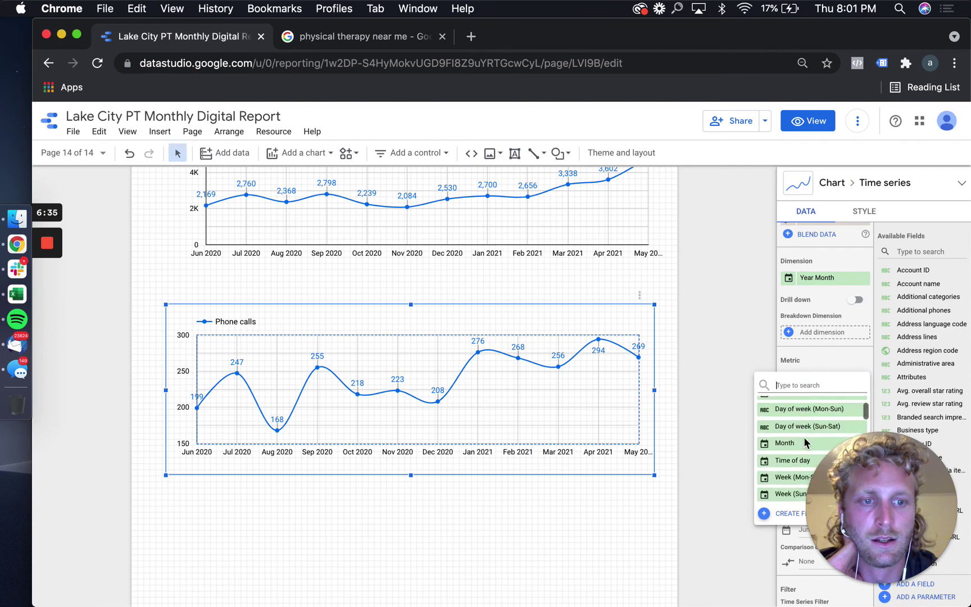
scroll(805, 443, "down", 10)
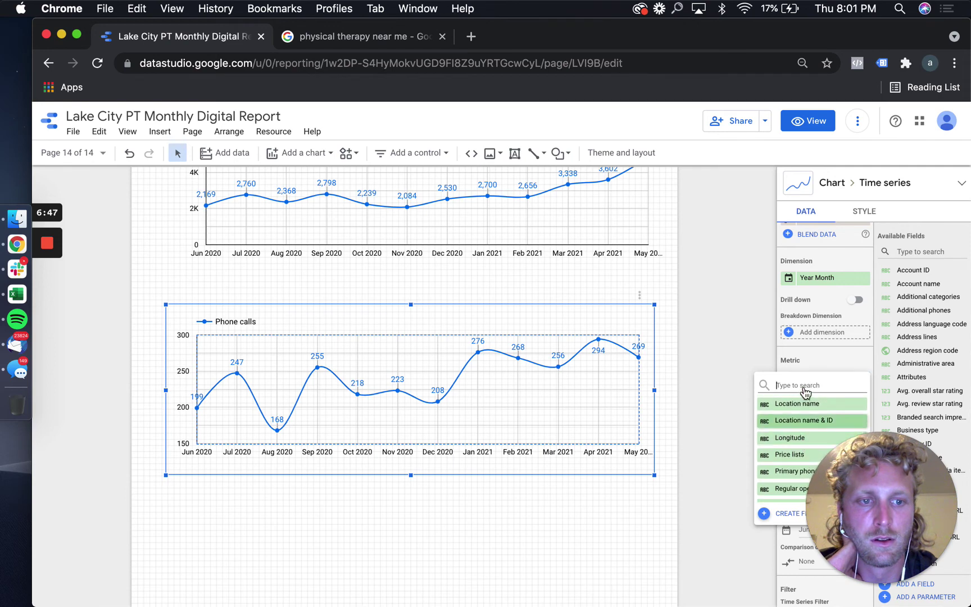
left_click(812, 362)
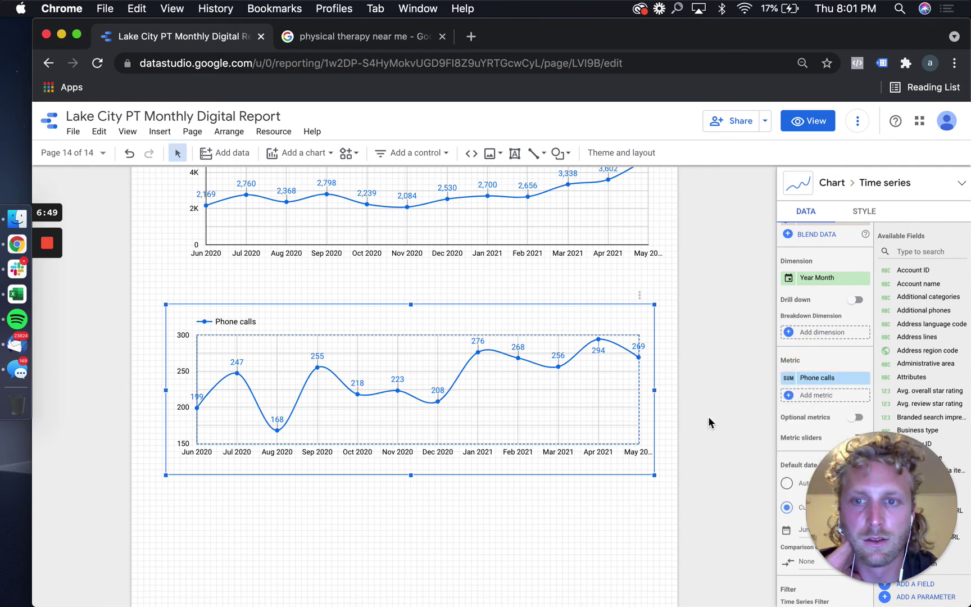
Add a second metric and search the fields for 'name' to reach Location name.
left_click(824, 395)
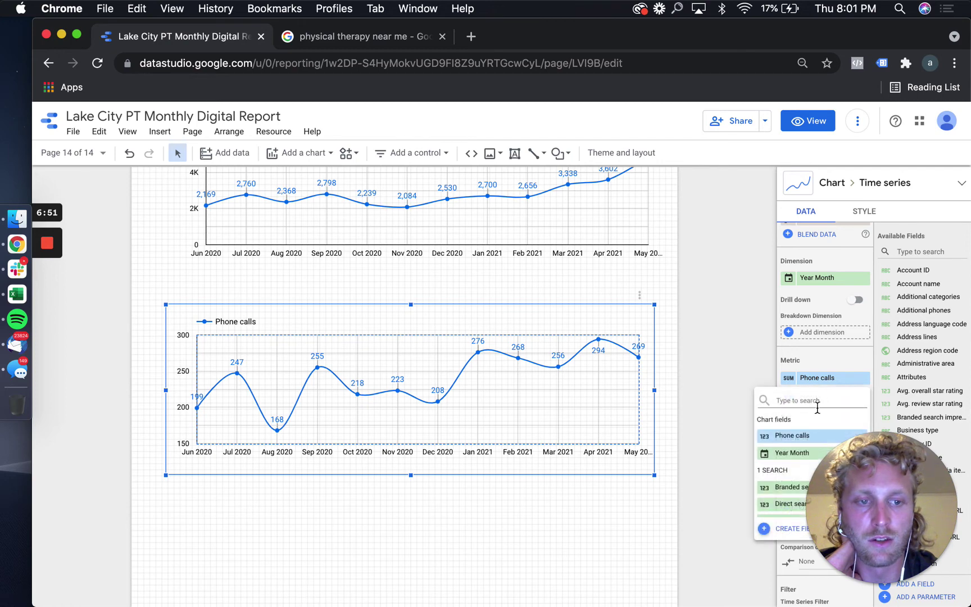
scroll(809, 461, "down", 3)
type("name")
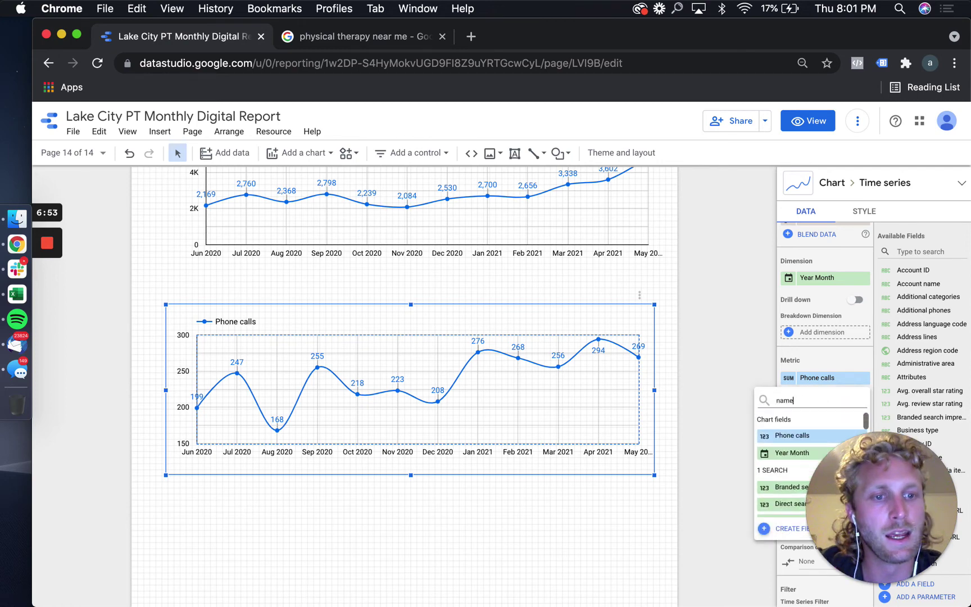
scroll(796, 457, "down", 2)
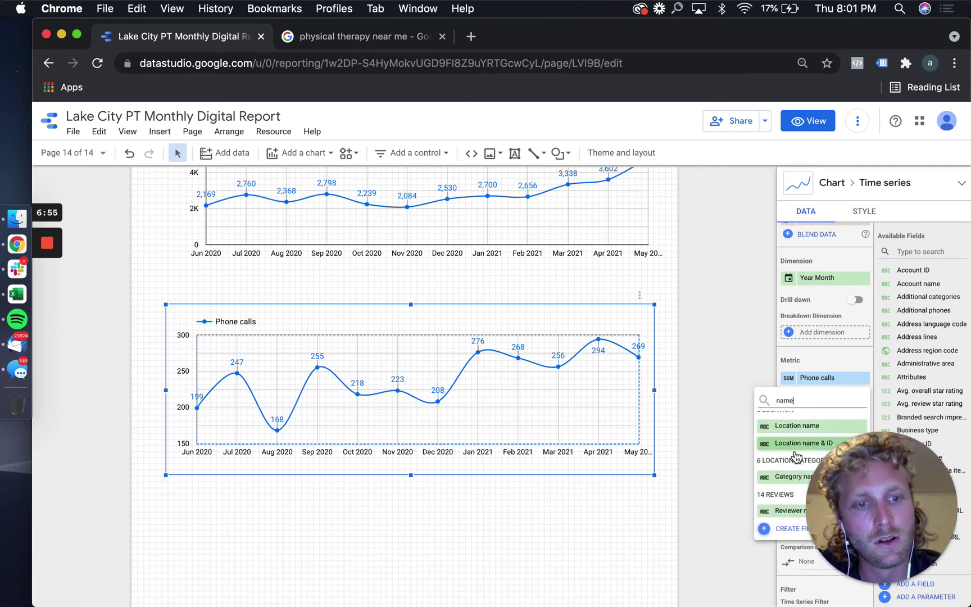
Add Location name as a second chart metric.
left_click(796, 417)
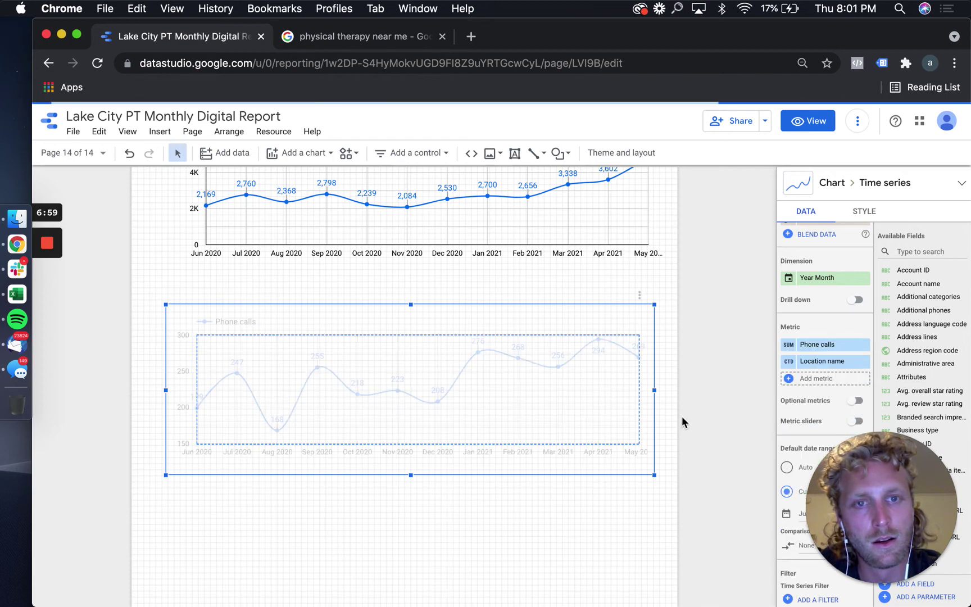
scroll(525, 415, "up", 1)
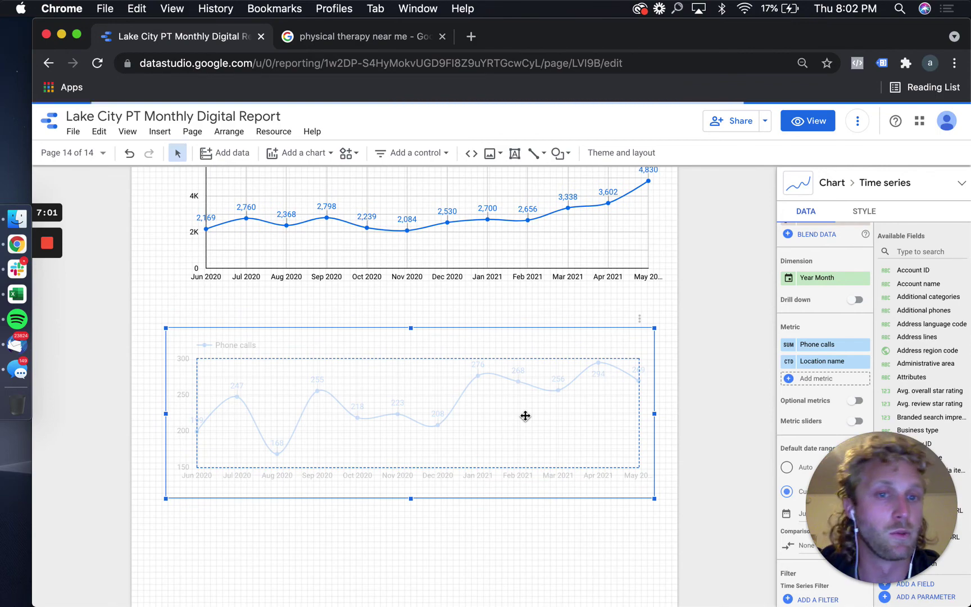
scroll(495, 326, "up", 2)
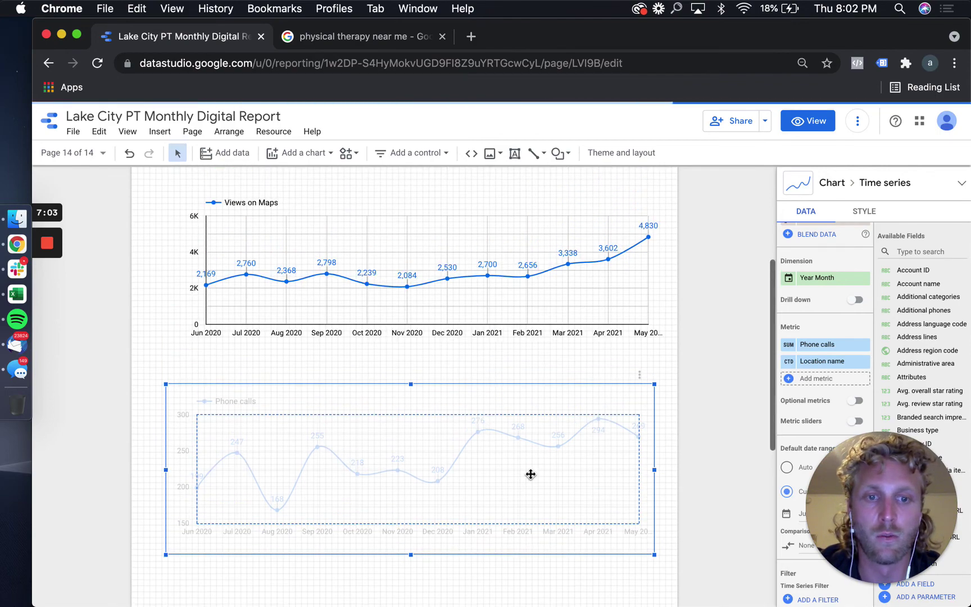
scroll(524, 440, "up", 3)
scroll(525, 441, "down", 5)
scroll(525, 441, "down", 1)
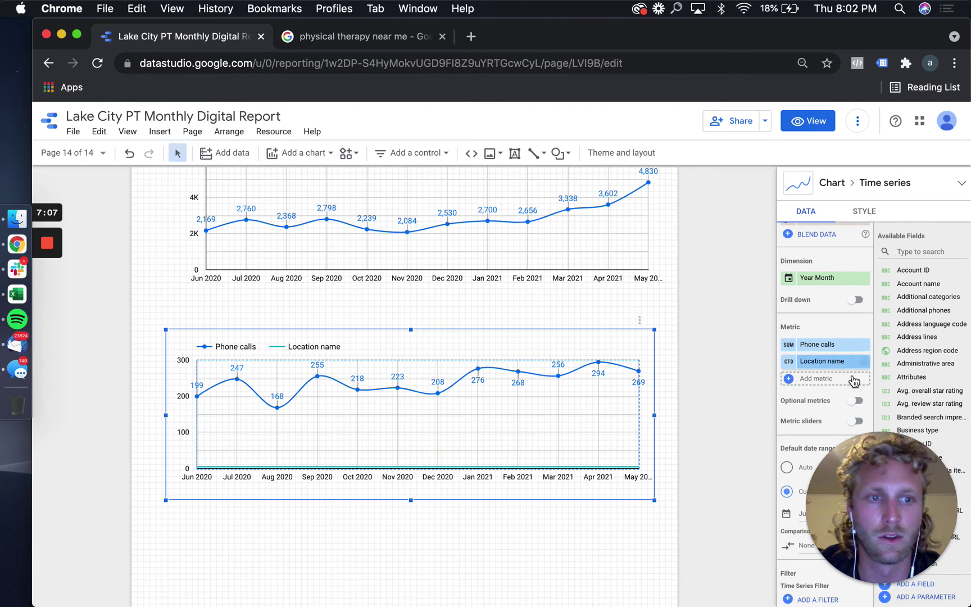
Replace the Phone calls metric with Total search impressions, found by searching 'impr'.
left_click(833, 344)
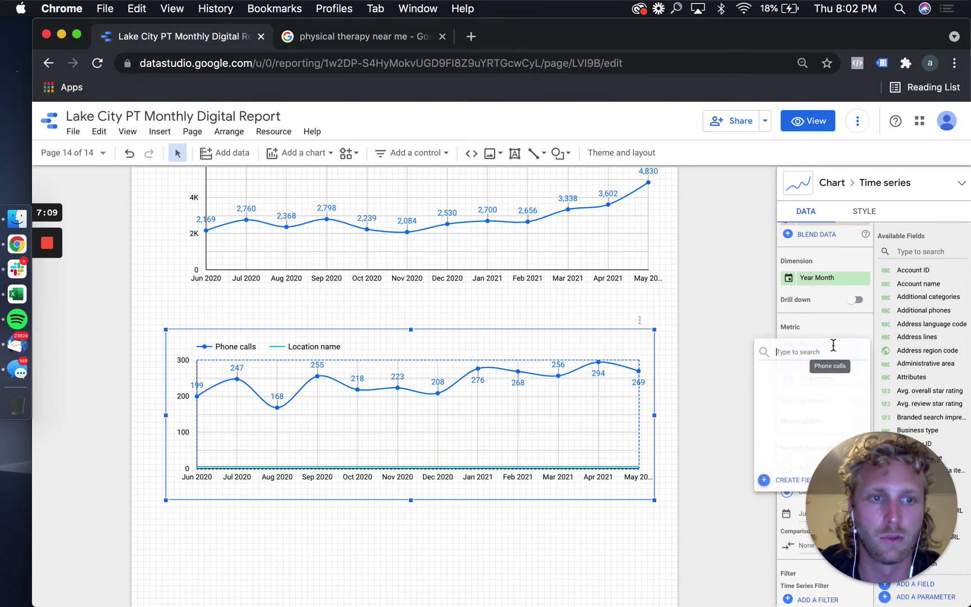
type("impressions")
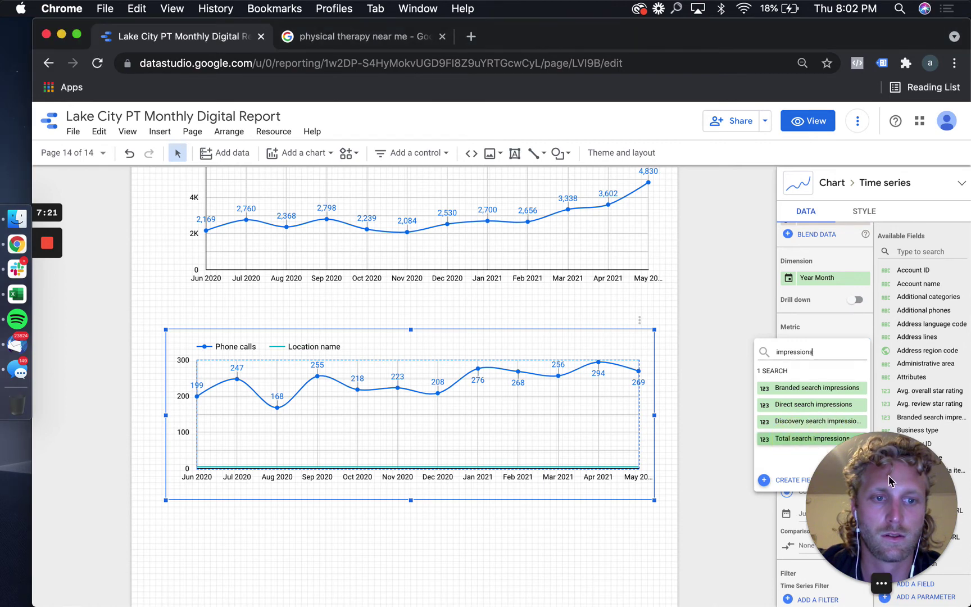
left_click_drag(889, 480, 50, 595)
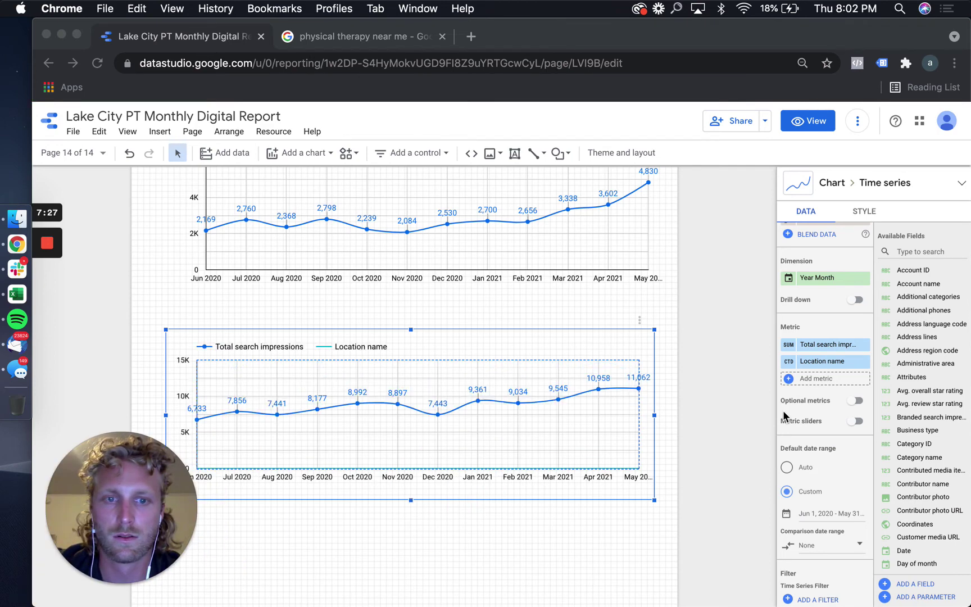
left_click(961, 187)
Convert the bottom chart to a Table and remove its Year Month dimension.
left_click(961, 187)
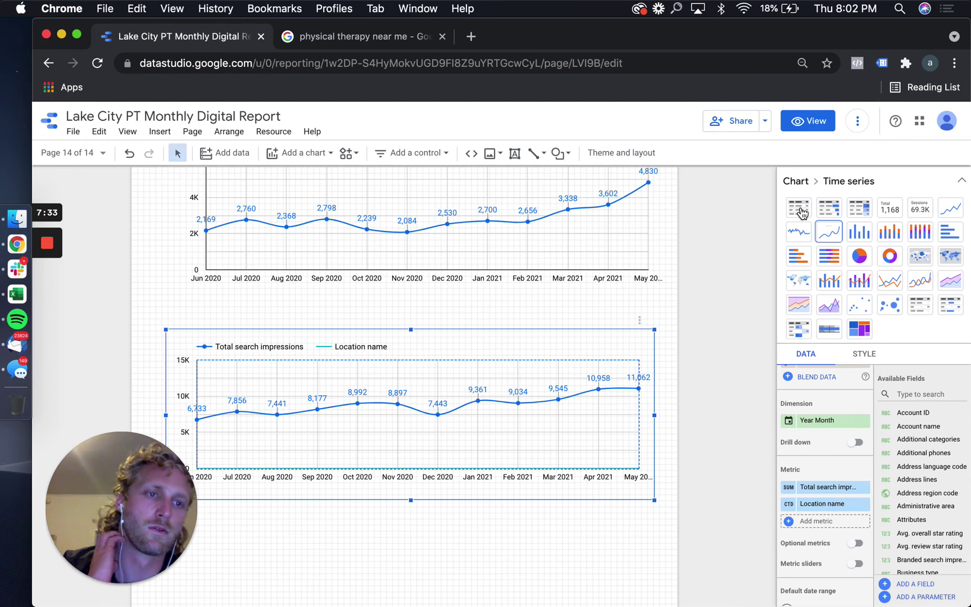
left_click(802, 212)
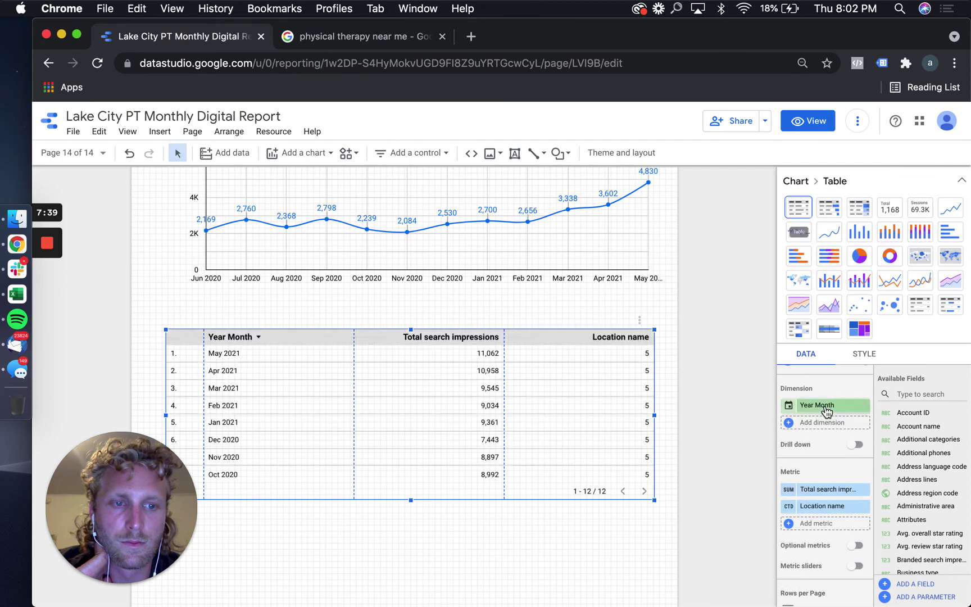
left_click(863, 405)
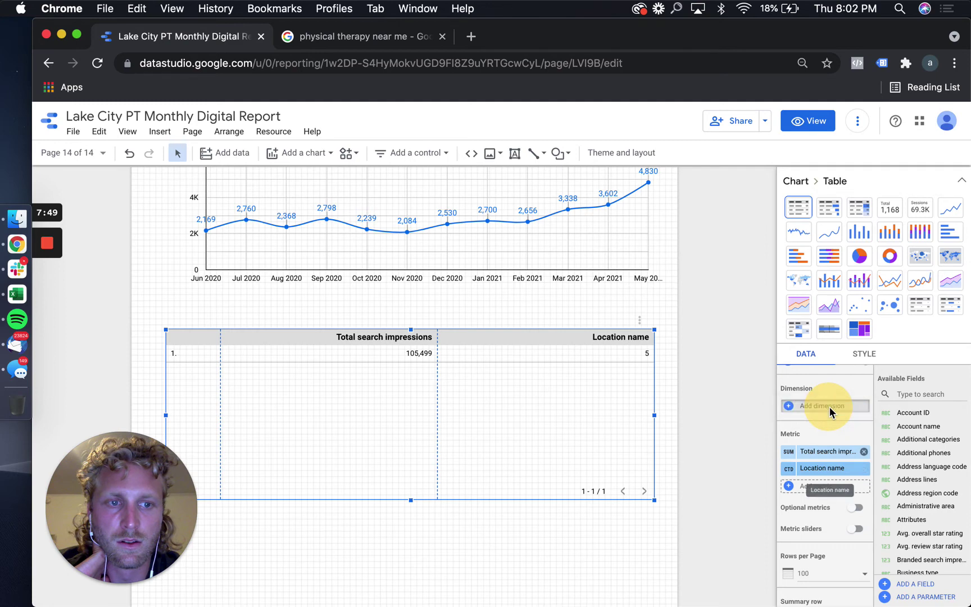
Move Location name from Metric to Dimension and widen its column to show full location names.
left_click_drag(834, 407, 829, 406)
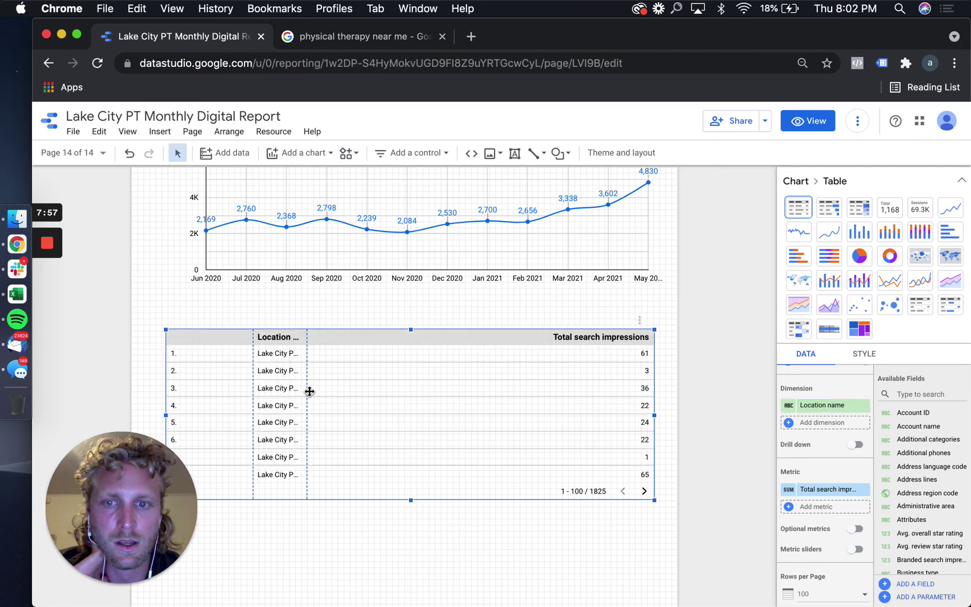
left_click_drag(310, 391, 438, 391)
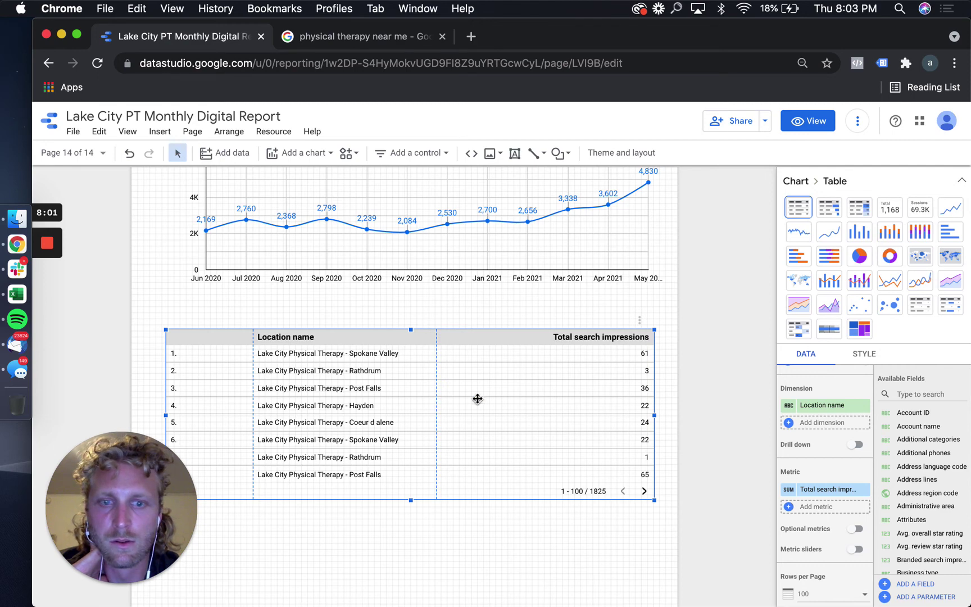
scroll(815, 514, "down", 5)
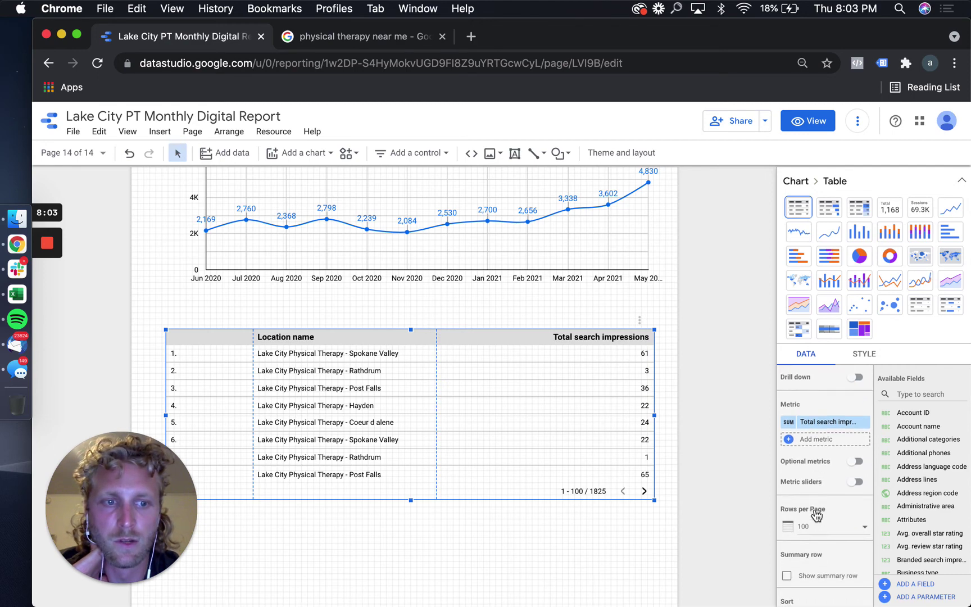
scroll(809, 506, "down", 5)
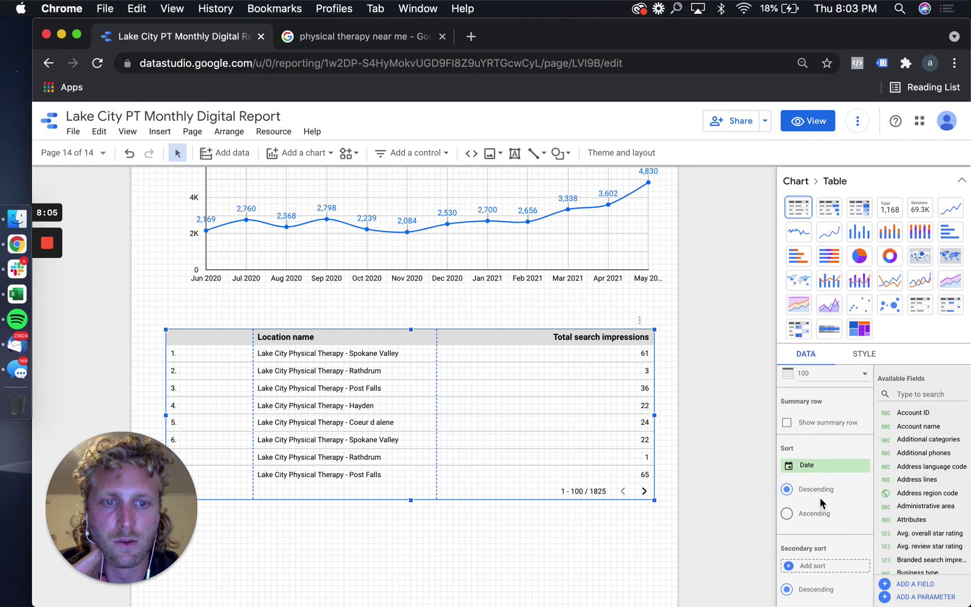
scroll(802, 559, "down", 2)
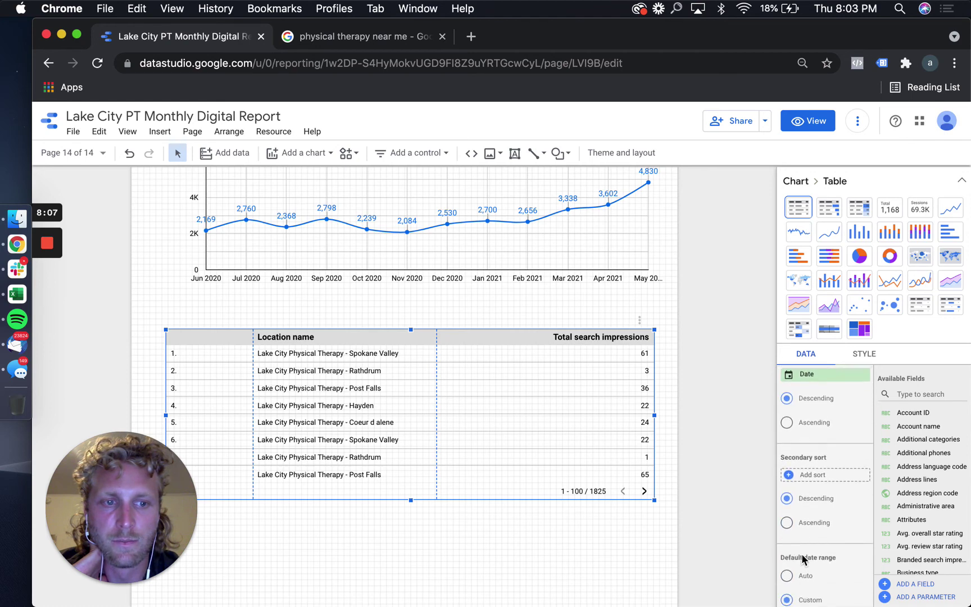
scroll(803, 557, "up", 3)
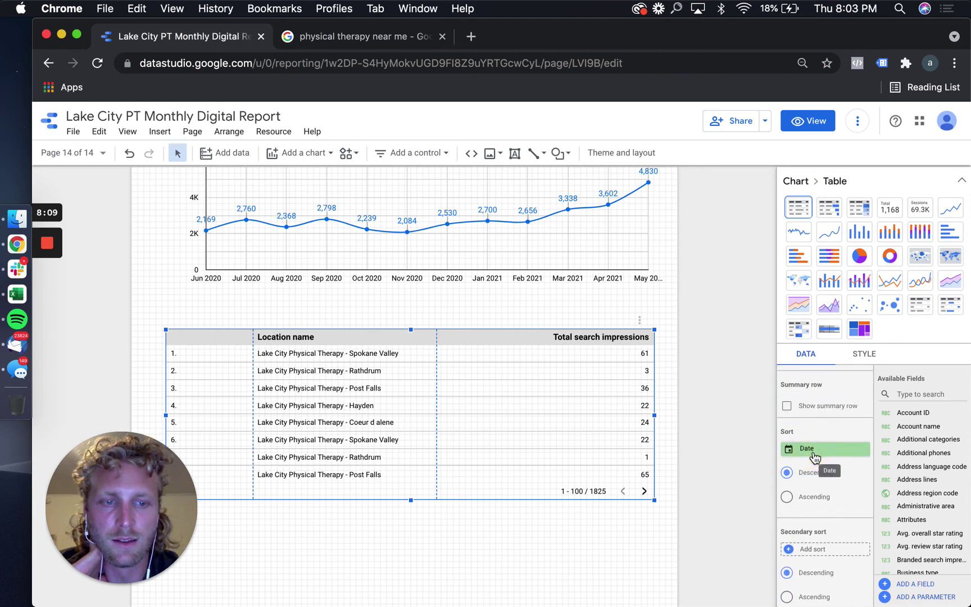
left_click(814, 452)
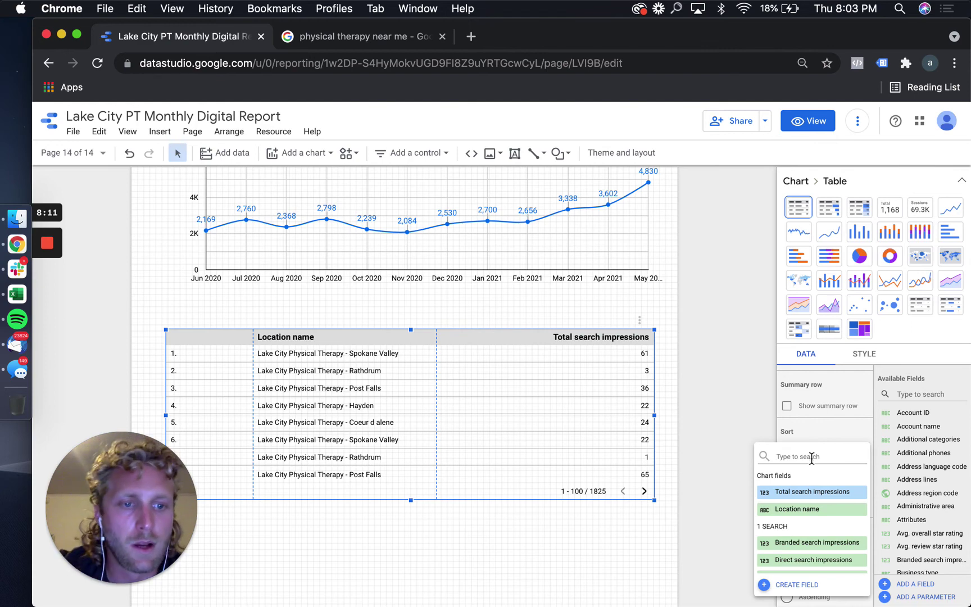
Sort the table by Total search impressions descending and set the default date range to Auto.
type("impre")
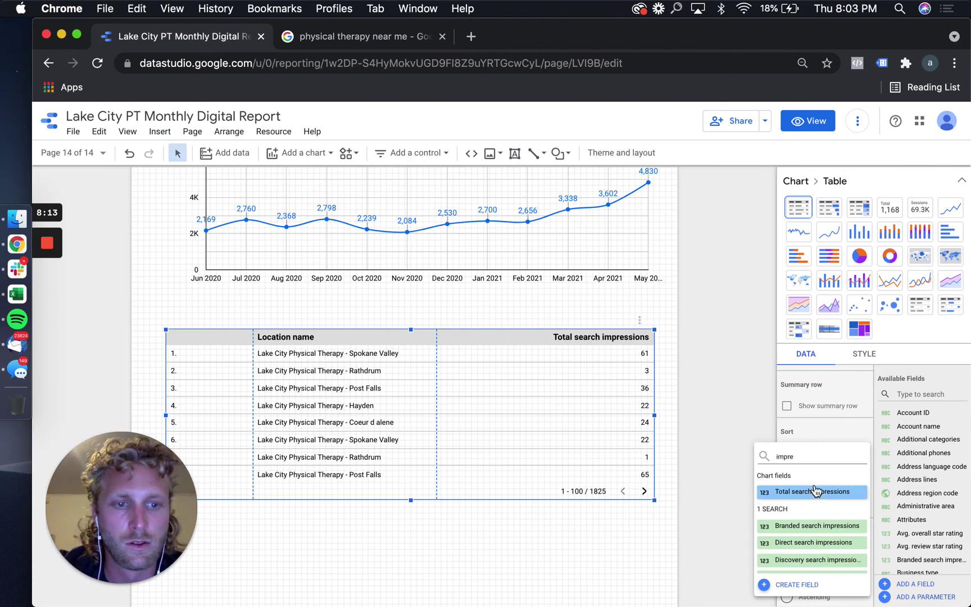
left_click(813, 492)
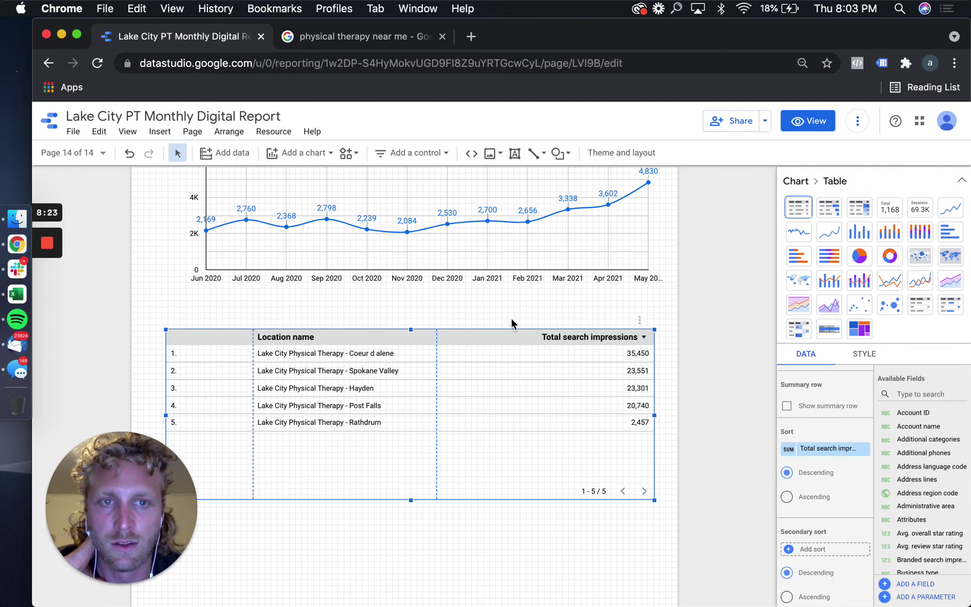
scroll(789, 466, "down", 3)
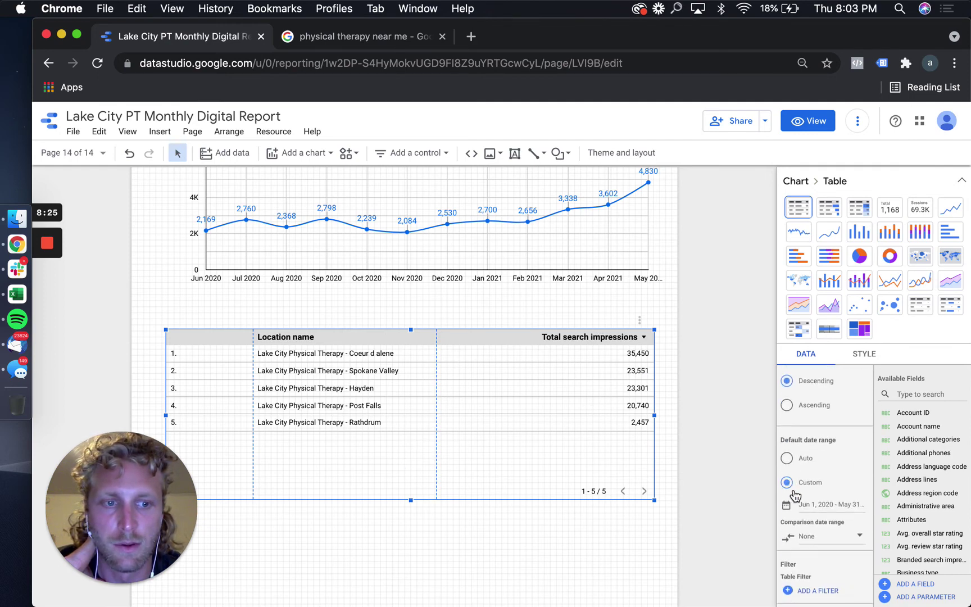
left_click(787, 458)
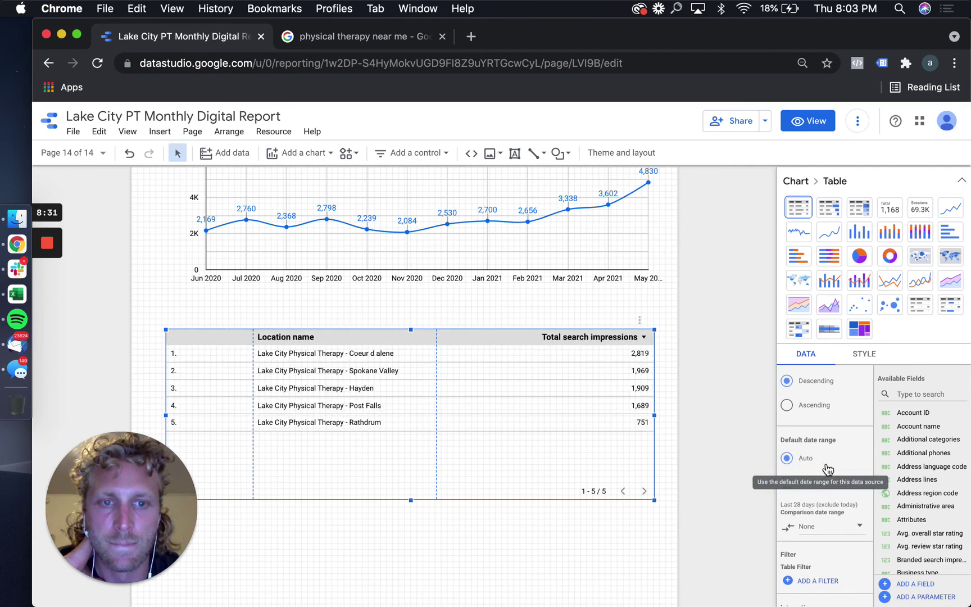
scroll(667, 399, "up", 5)
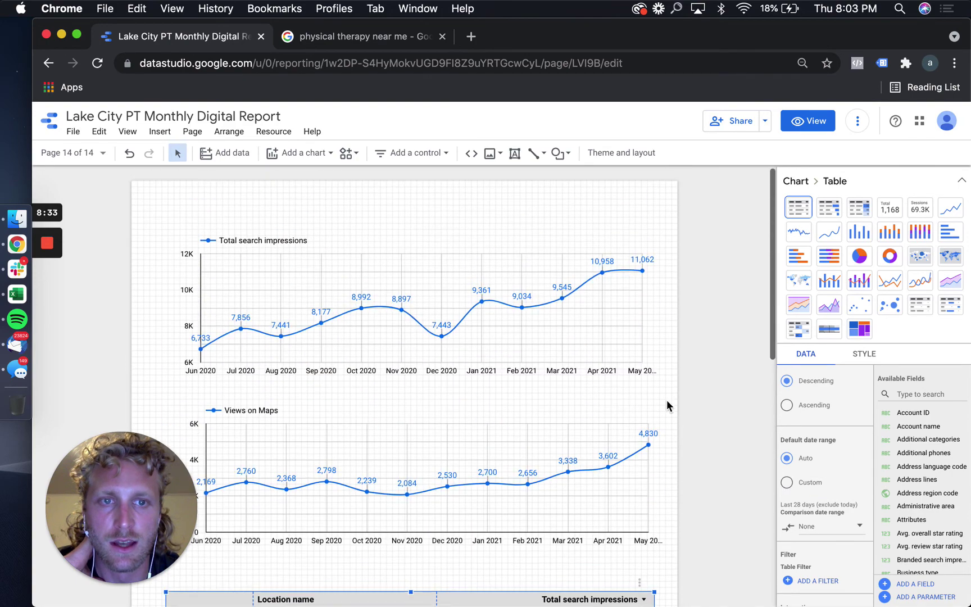
scroll(667, 400, "down", 7)
scroll(667, 400, "up", 2)
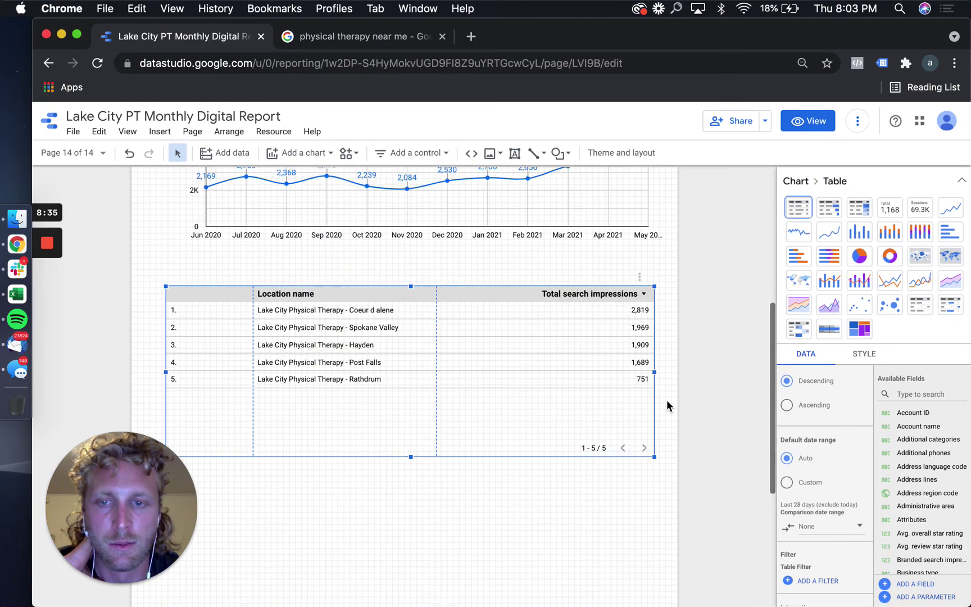
scroll(598, 349, "up", 5)
scroll(599, 349, "up", 3)
scroll(599, 349, "down", 3)
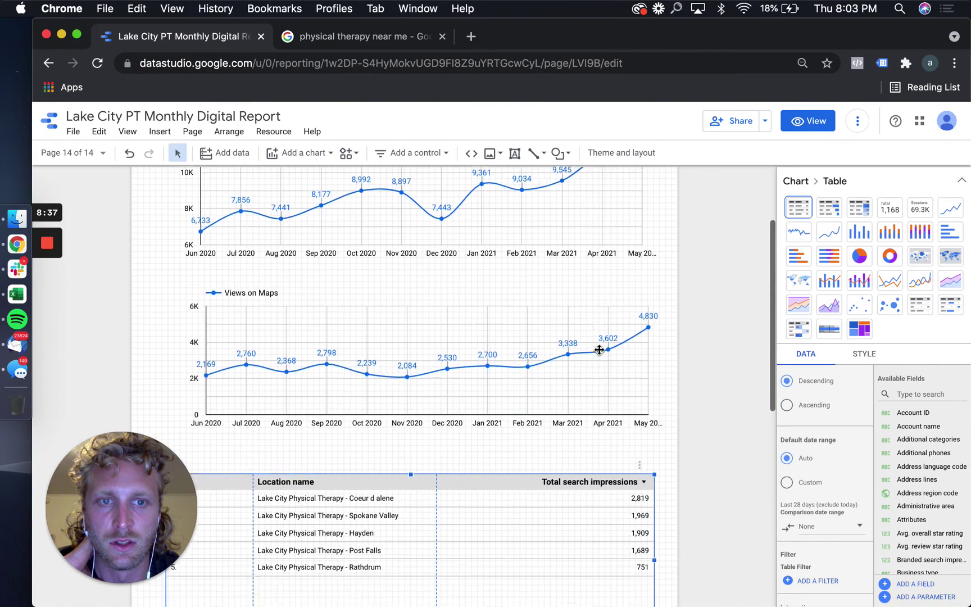
scroll(599, 349, "up", 3)
scroll(494, 298, "down", 5)
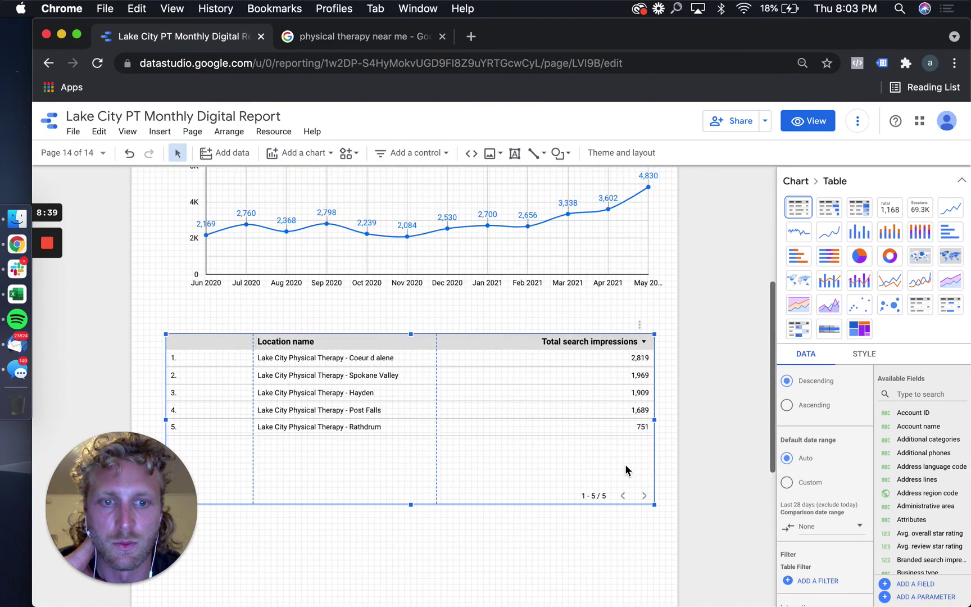
scroll(825, 531, "down", 3)
scroll(828, 459, "up", 1)
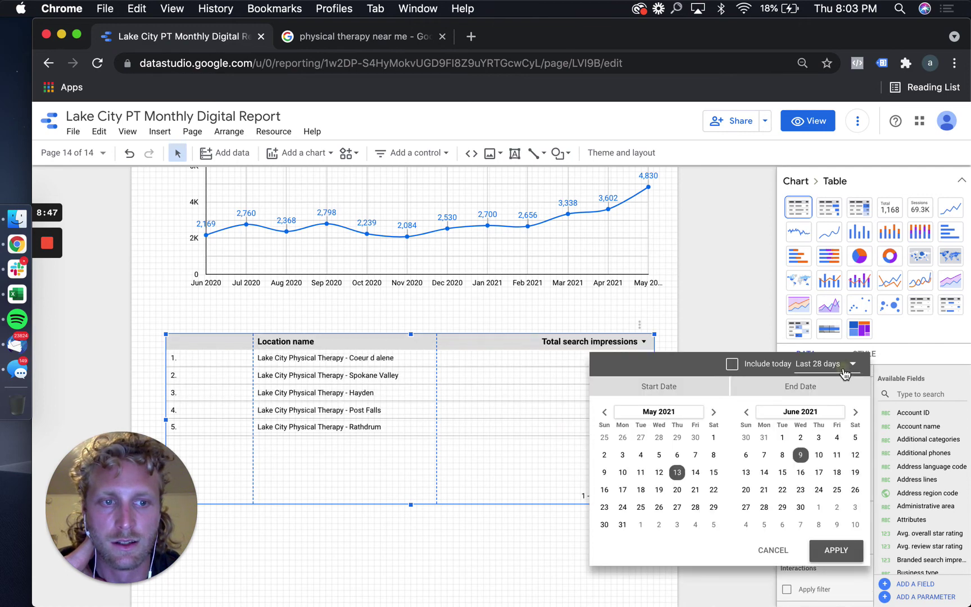
Apply the 'Last month' preset as the location table's date range, covering May 2021.
left_click(845, 371)
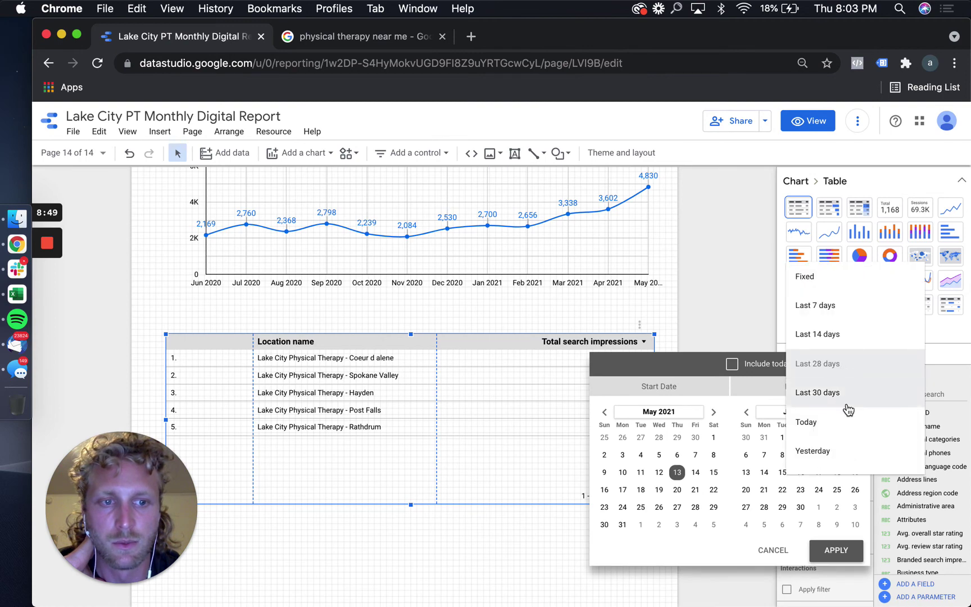
scroll(846, 403, "down", 5)
scroll(847, 409, "down", 5)
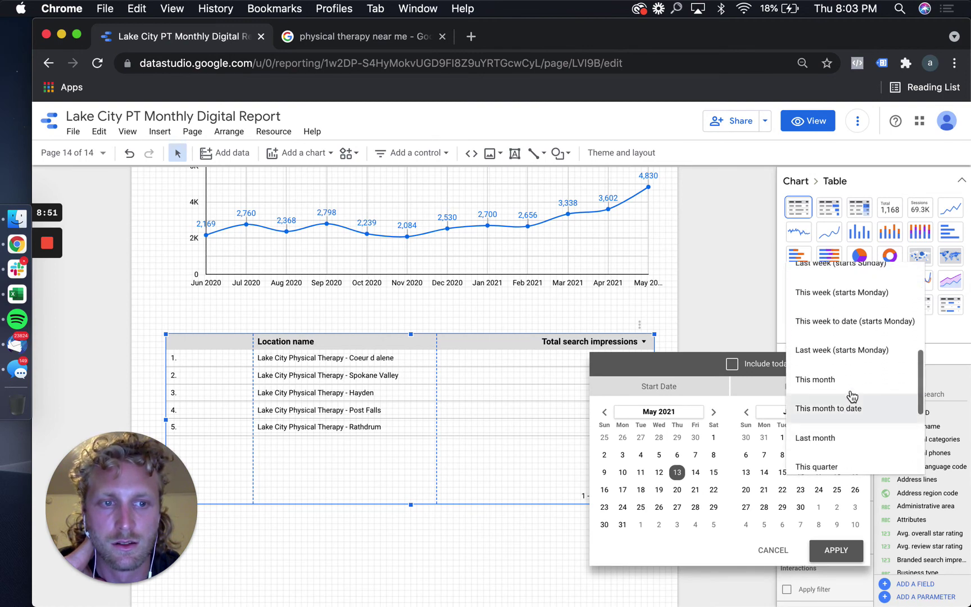
left_click(847, 419)
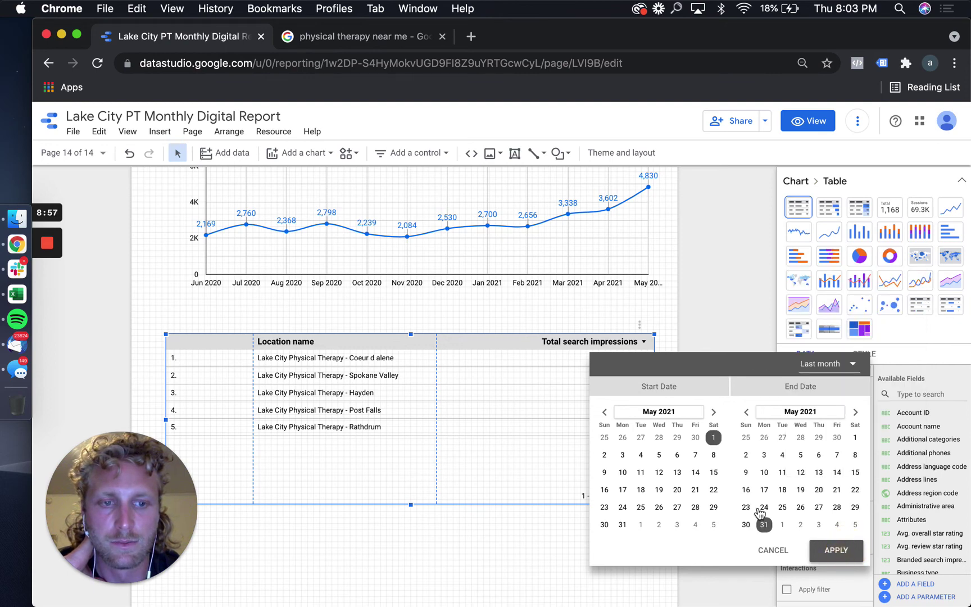
left_click(578, 410)
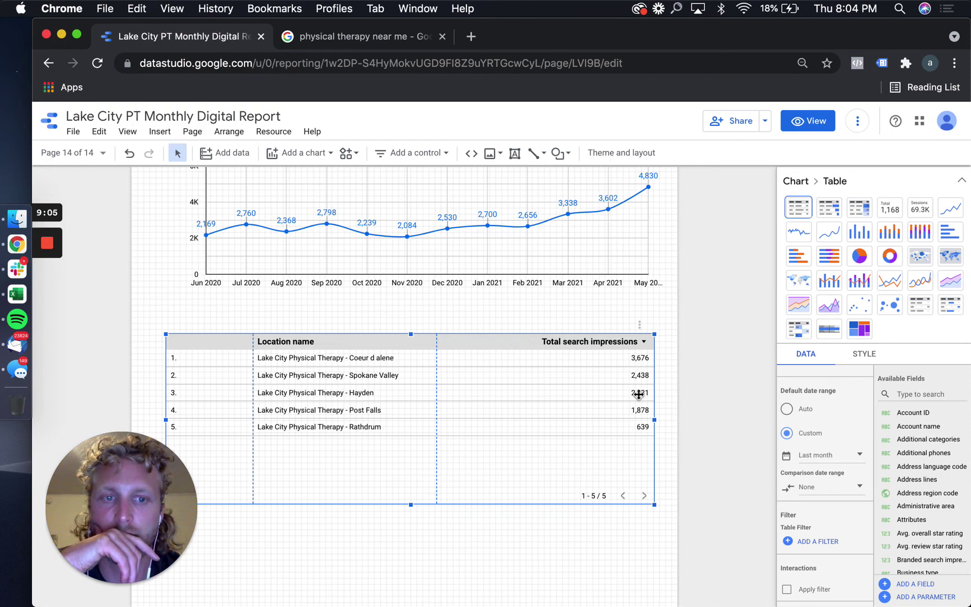
scroll(639, 395, "up", 10)
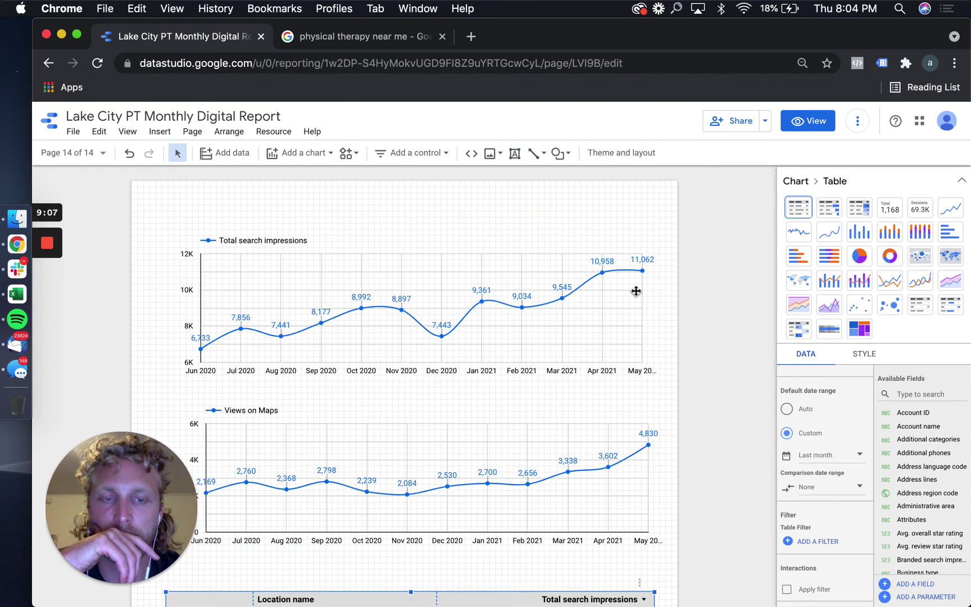
Switch the location table to a Smoothed time series chart with one line per location.
scroll(628, 241, "down", 8)
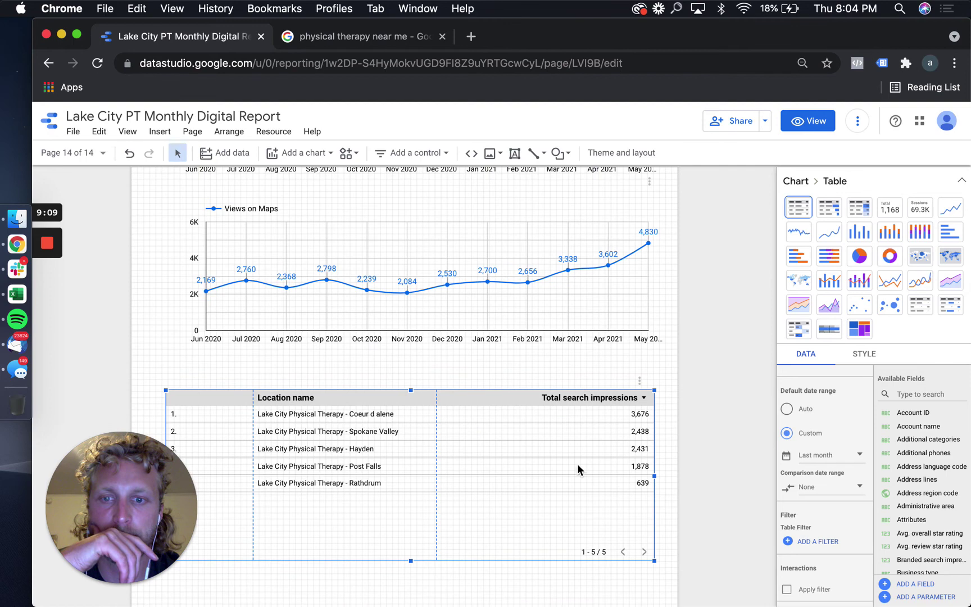
left_click(830, 232)
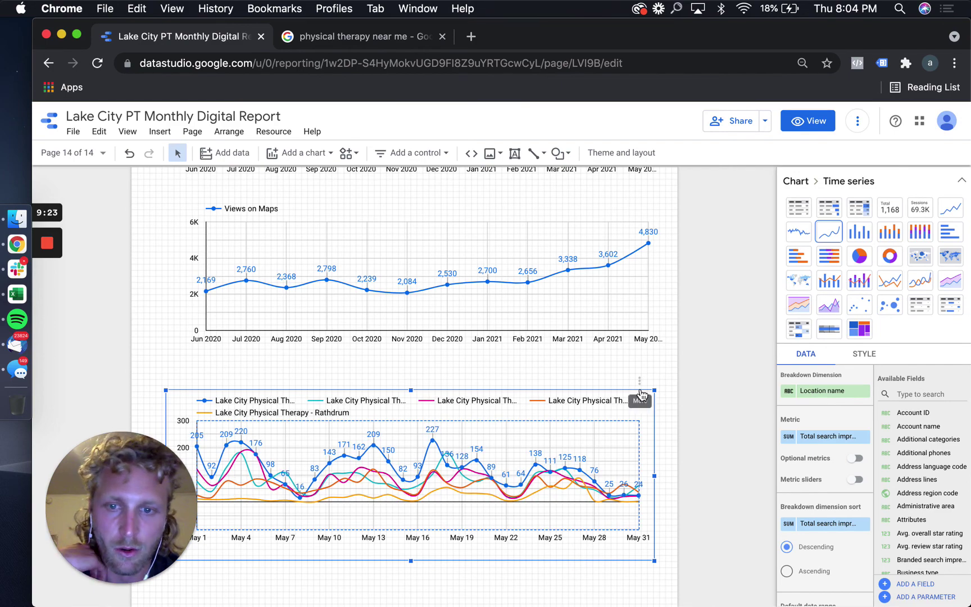
scroll(641, 396, "down", 2)
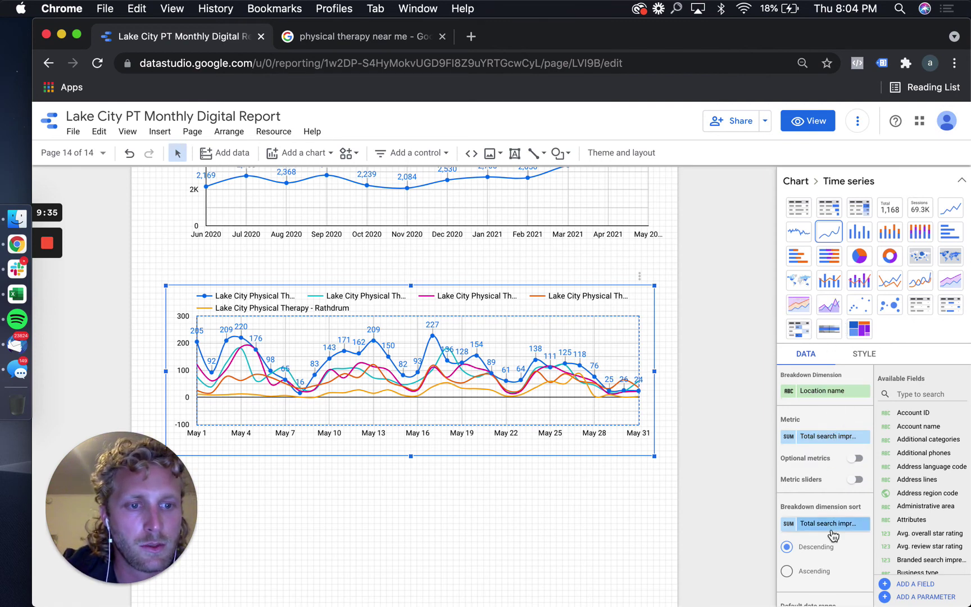
left_click(830, 446)
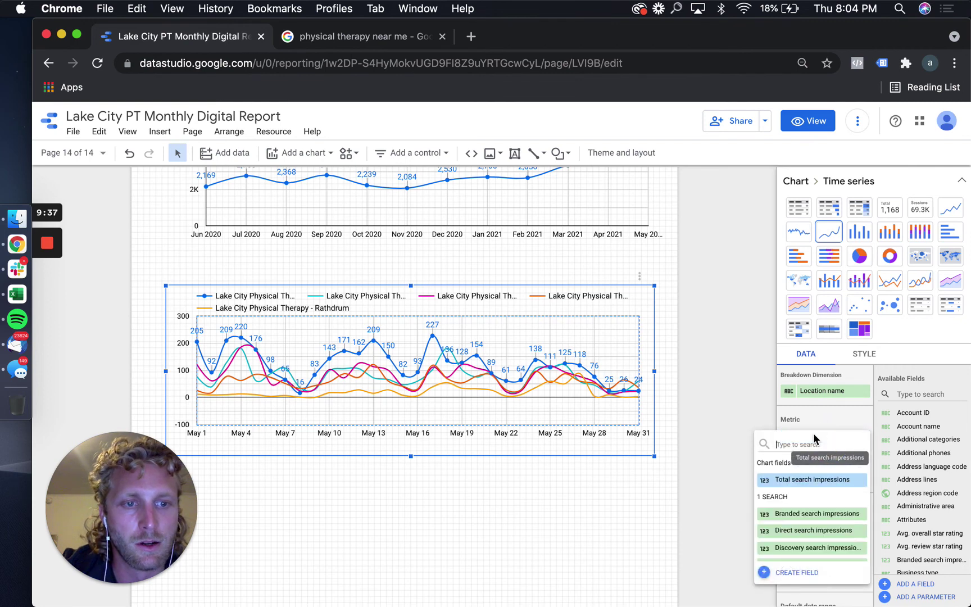
Pick Photo views (customers) from the PHOTO field group as the time series metric.
type("zip")
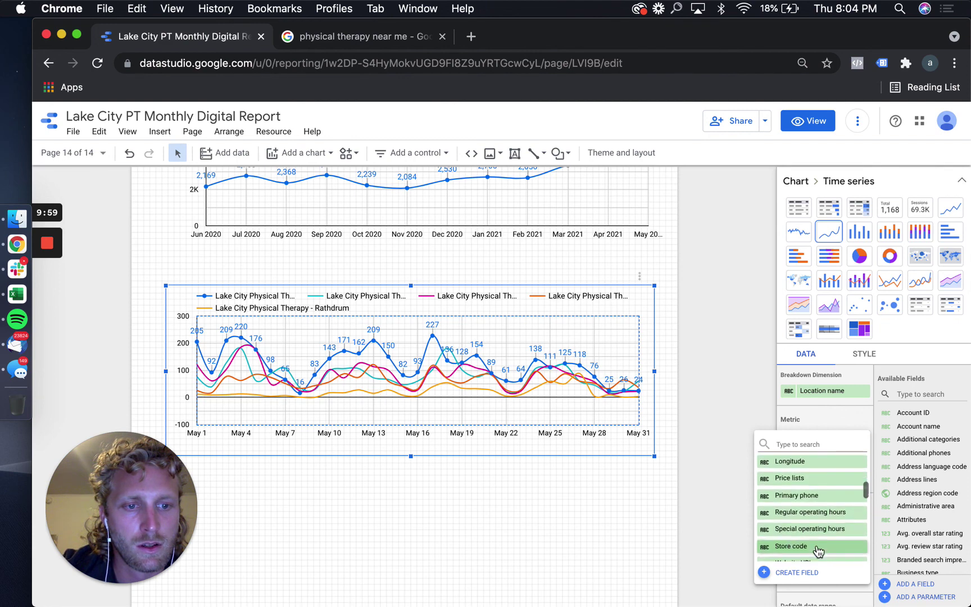
scroll(818, 551, "down", 3)
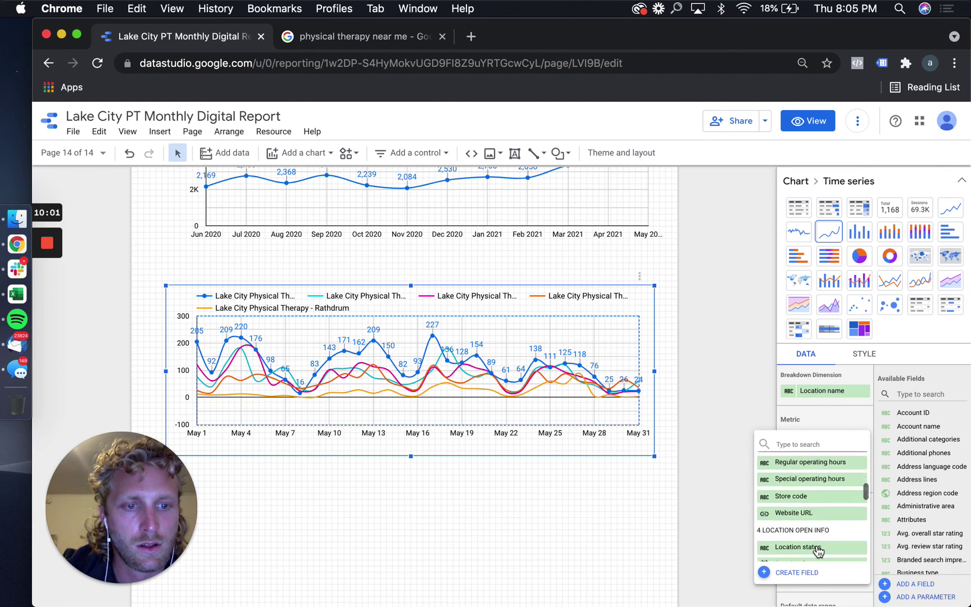
scroll(818, 551, "down", 5)
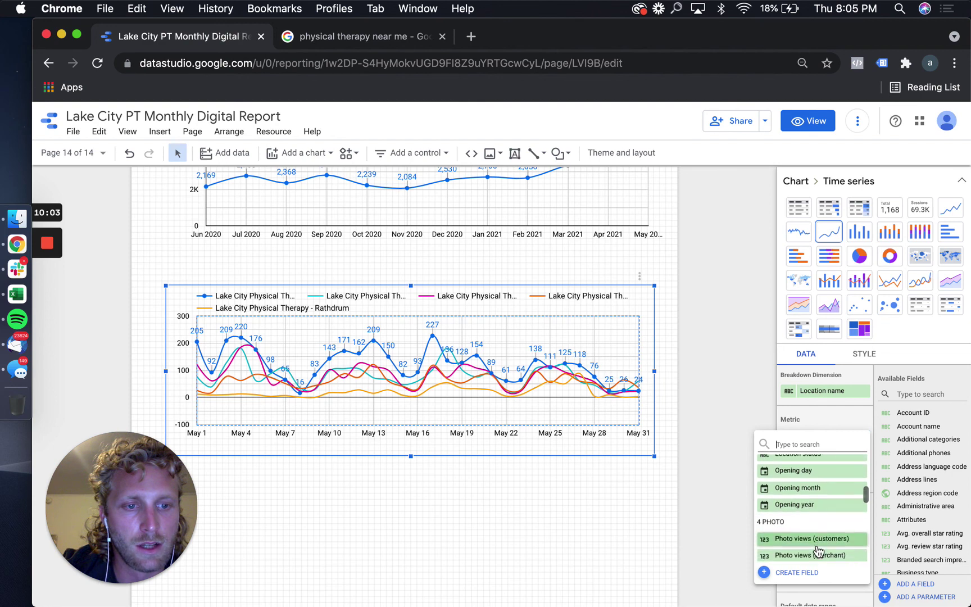
scroll(819, 551, "down", 5)
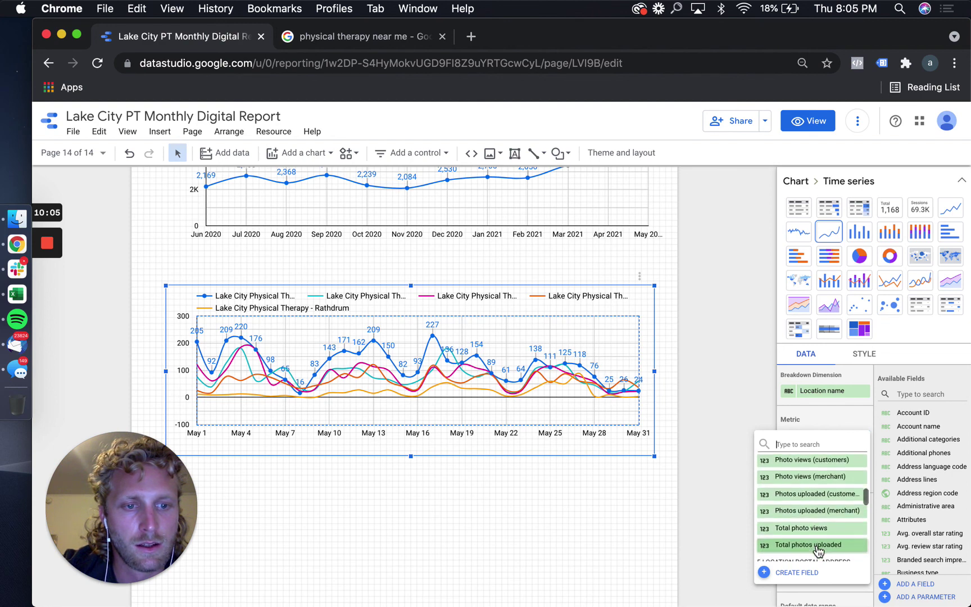
scroll(818, 551, "down", 5)
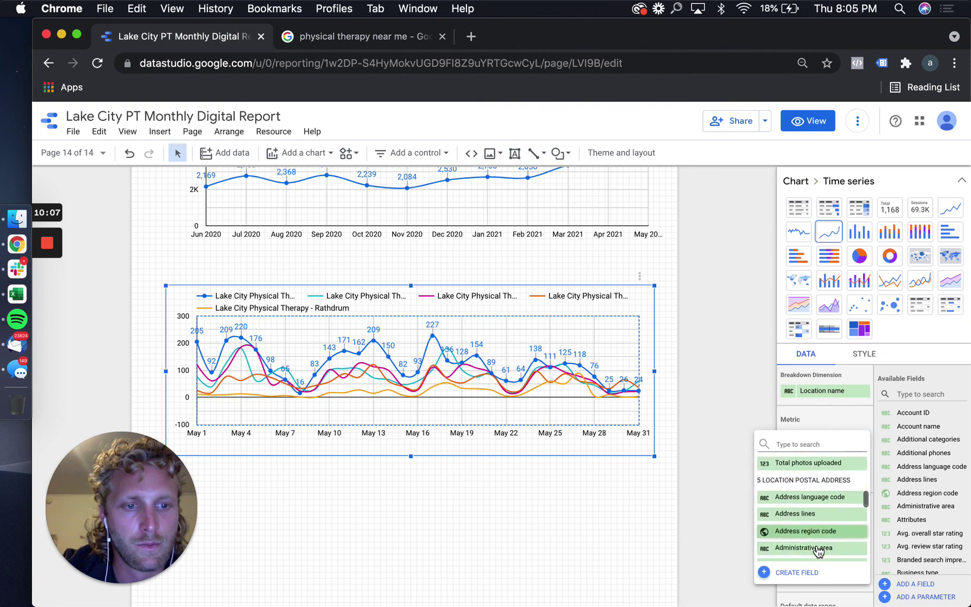
scroll(818, 551, "up", 4)
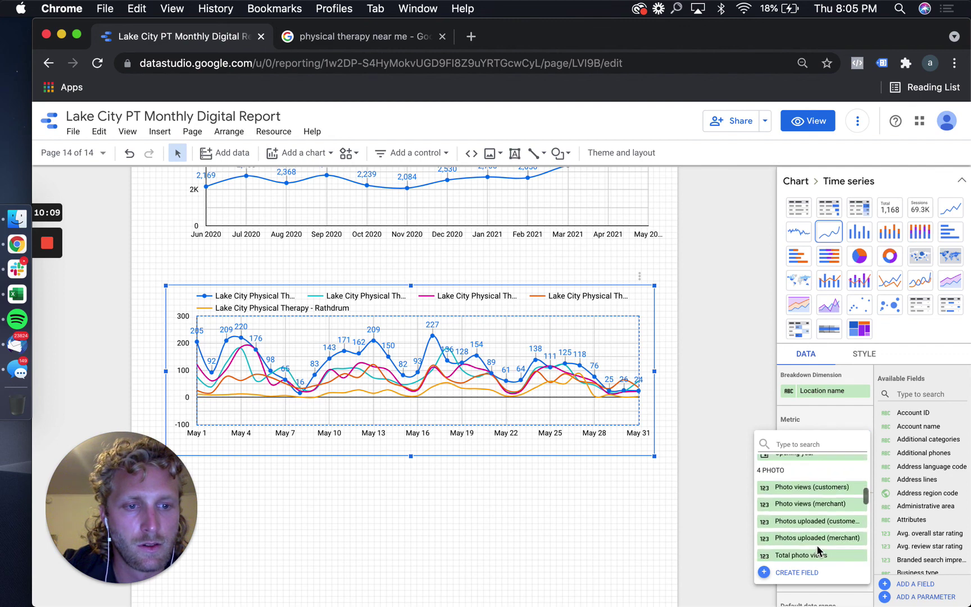
scroll(818, 550, "down", 2)
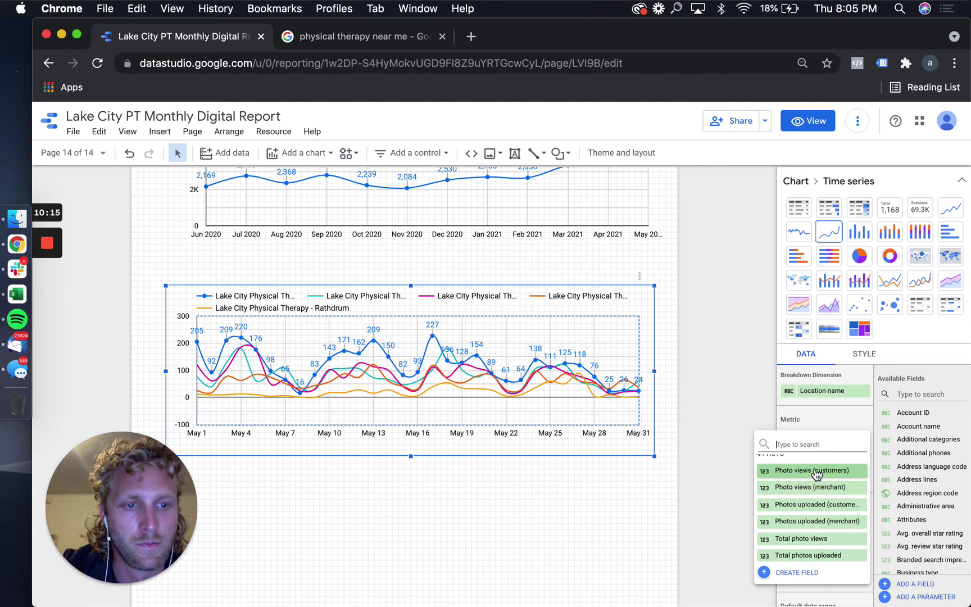
left_click(813, 471)
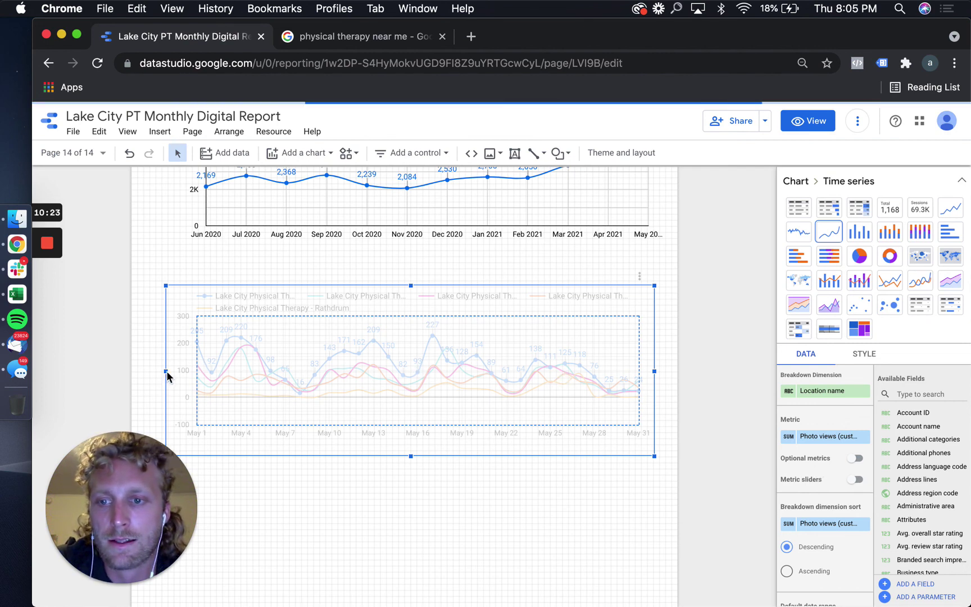
Drag the per-location photo views chart's left edge about 6 pixels further left.
left_click_drag(167, 373, 163, 372)
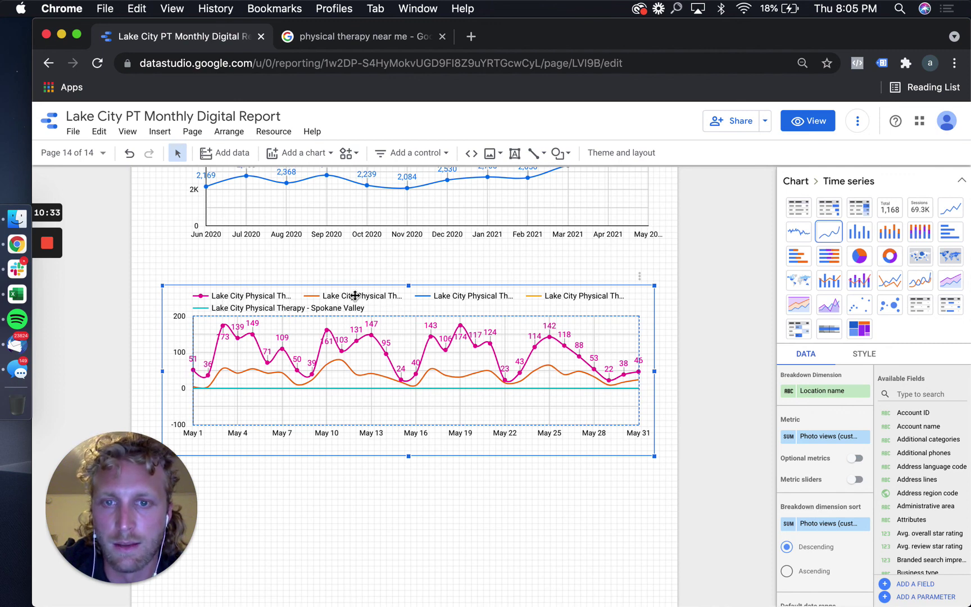
scroll(441, 280, "up", 2)
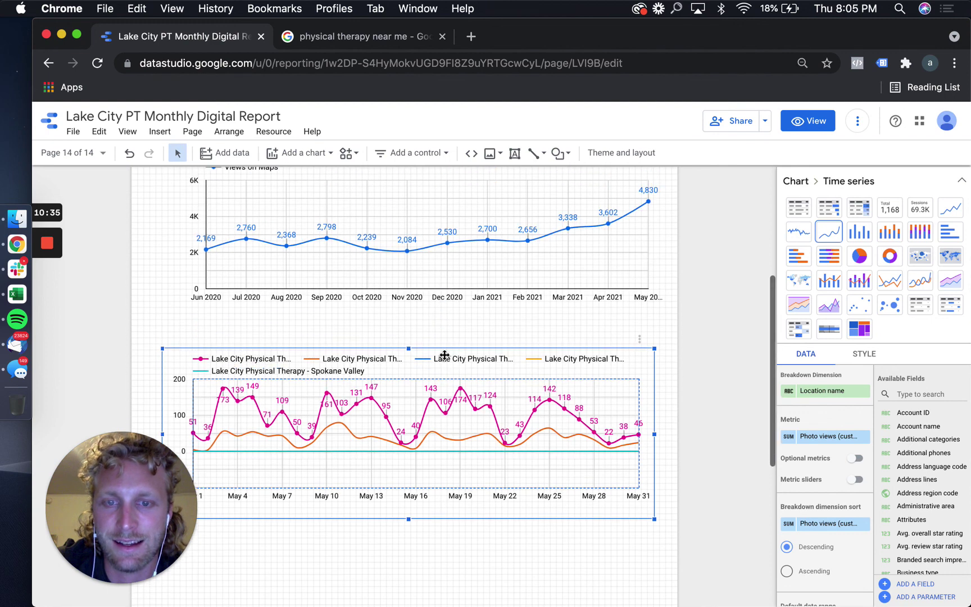